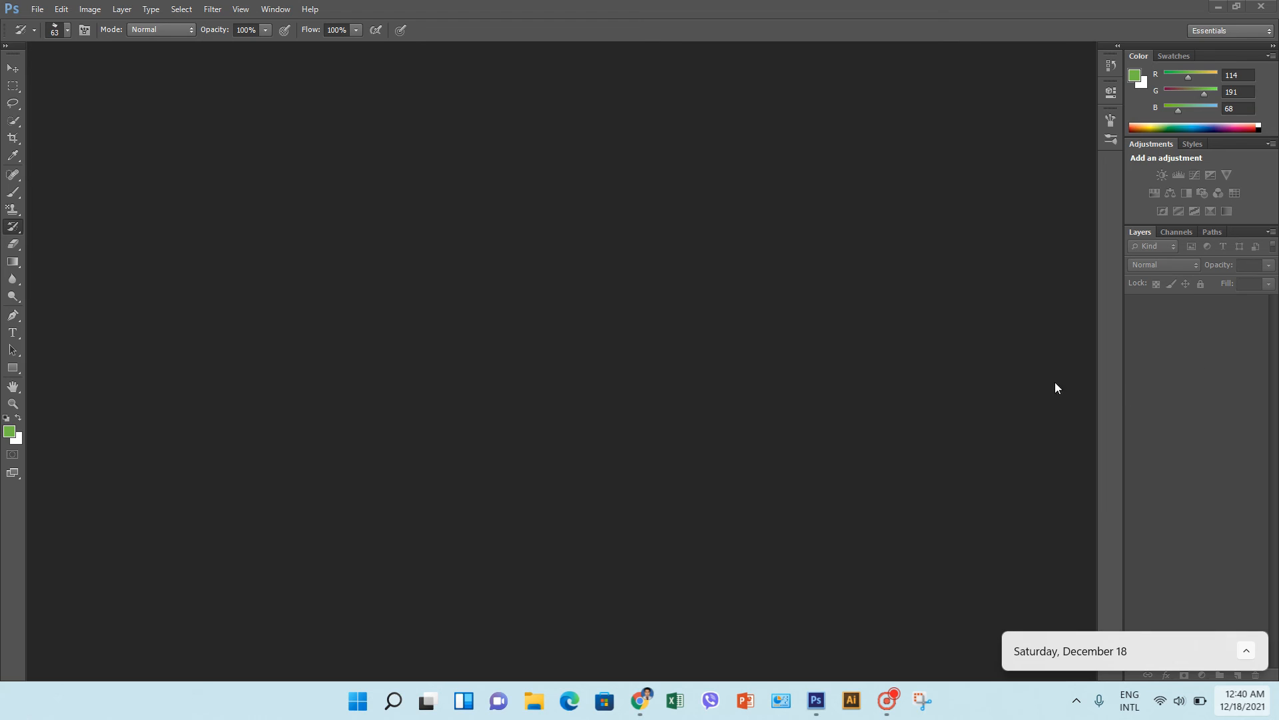
# - Open today's Unsplash city skyline JPG from the Downloads folder
pyautogui.click(39, 8)
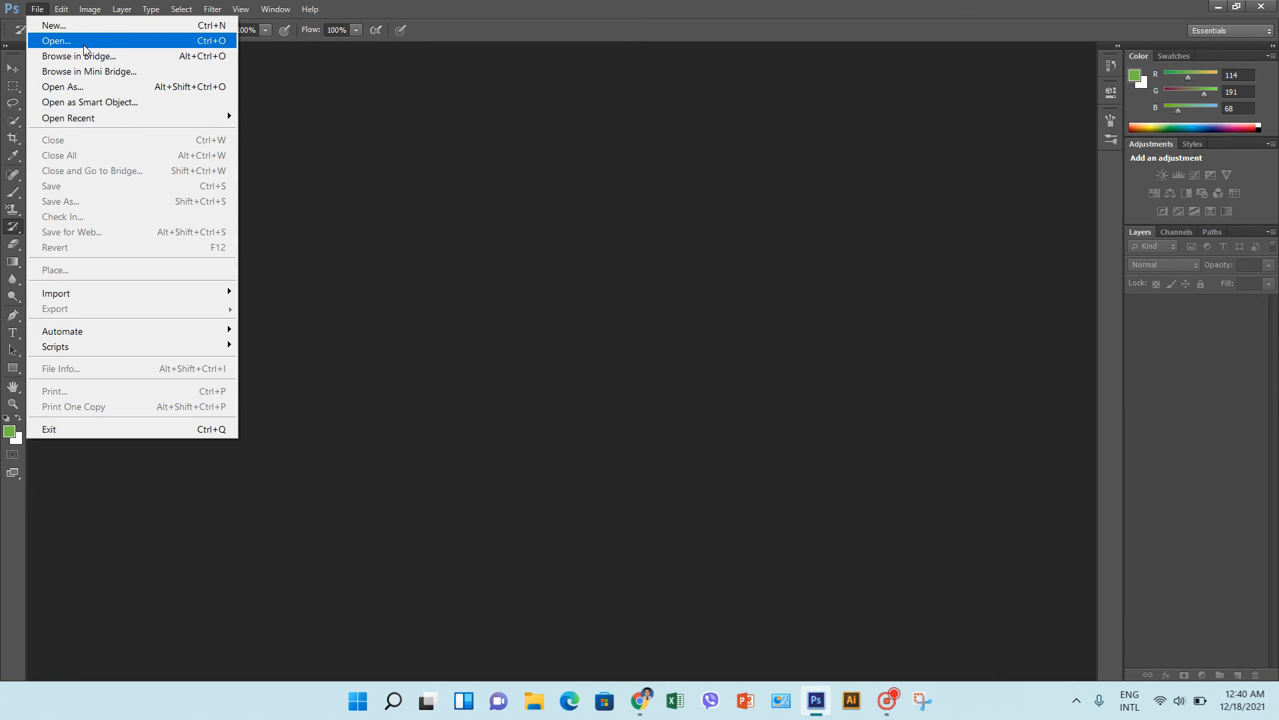
pyautogui.click(84, 46)
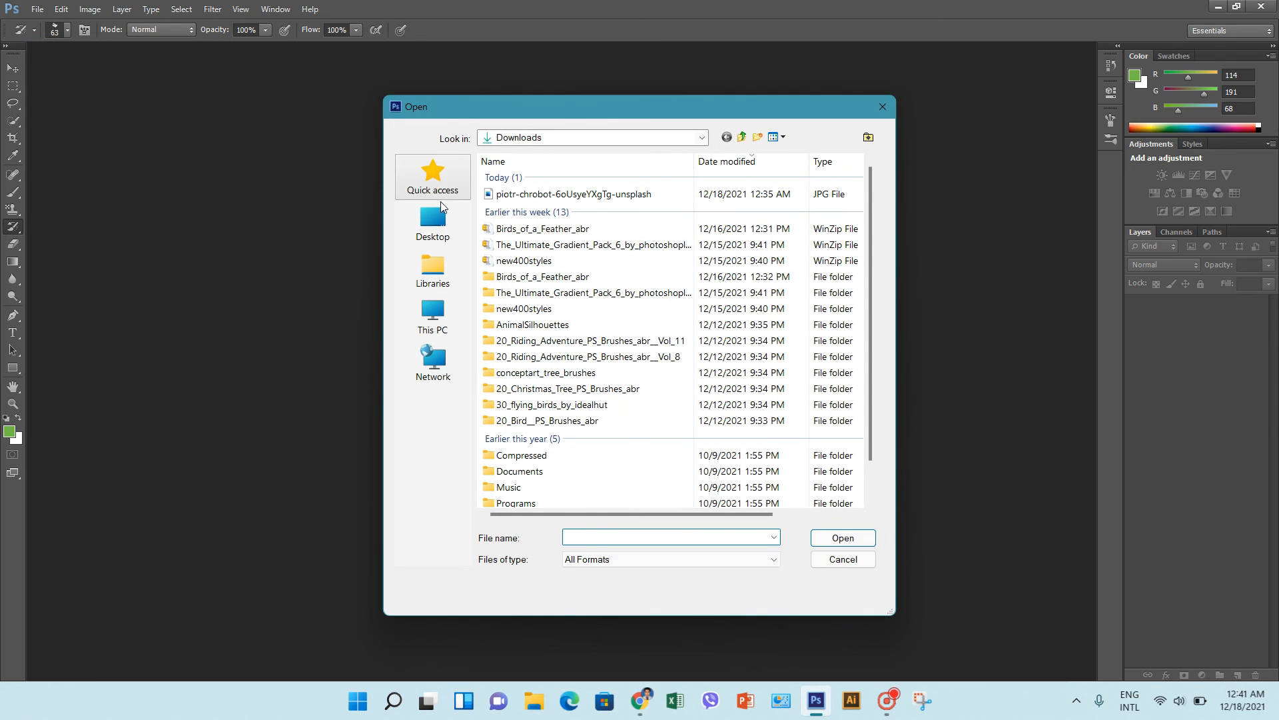
pyautogui.click(566, 193)
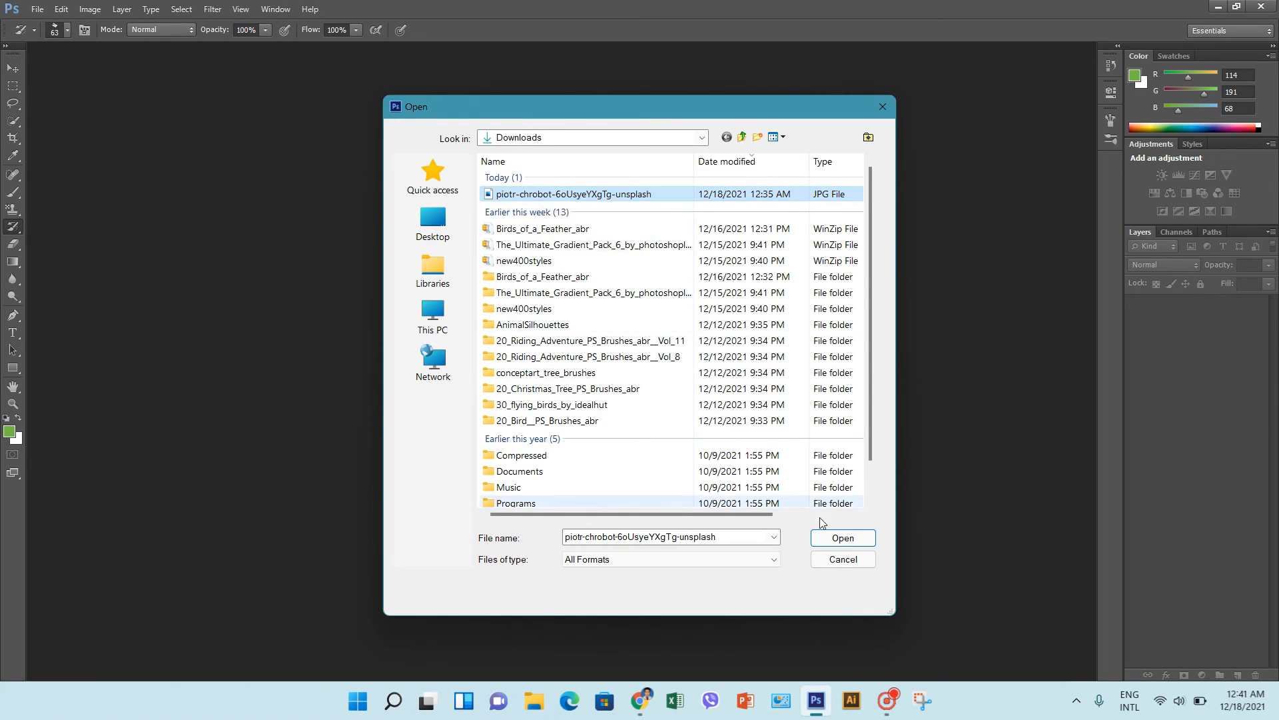
pyautogui.click(843, 539)
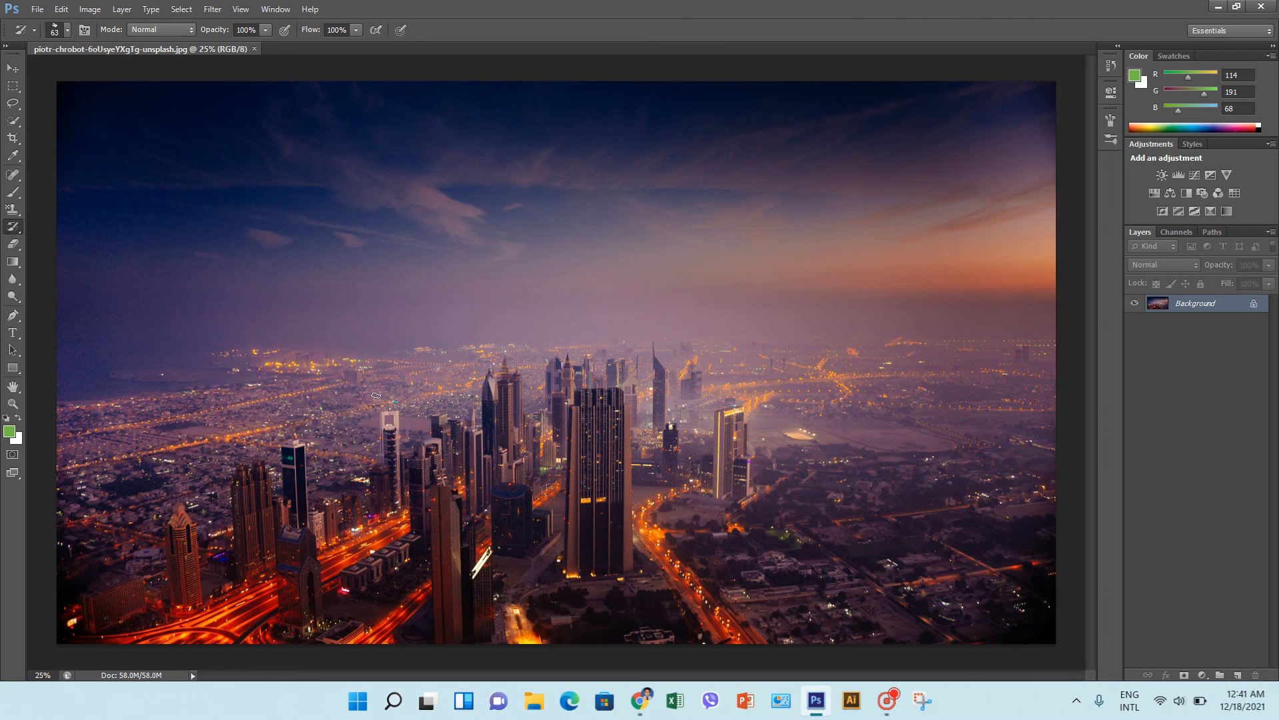
# - Convert the Background into a regular layer named Layer 0, duplicate it, and leave the copy selected
pyautogui.doubleClick(1241, 304)
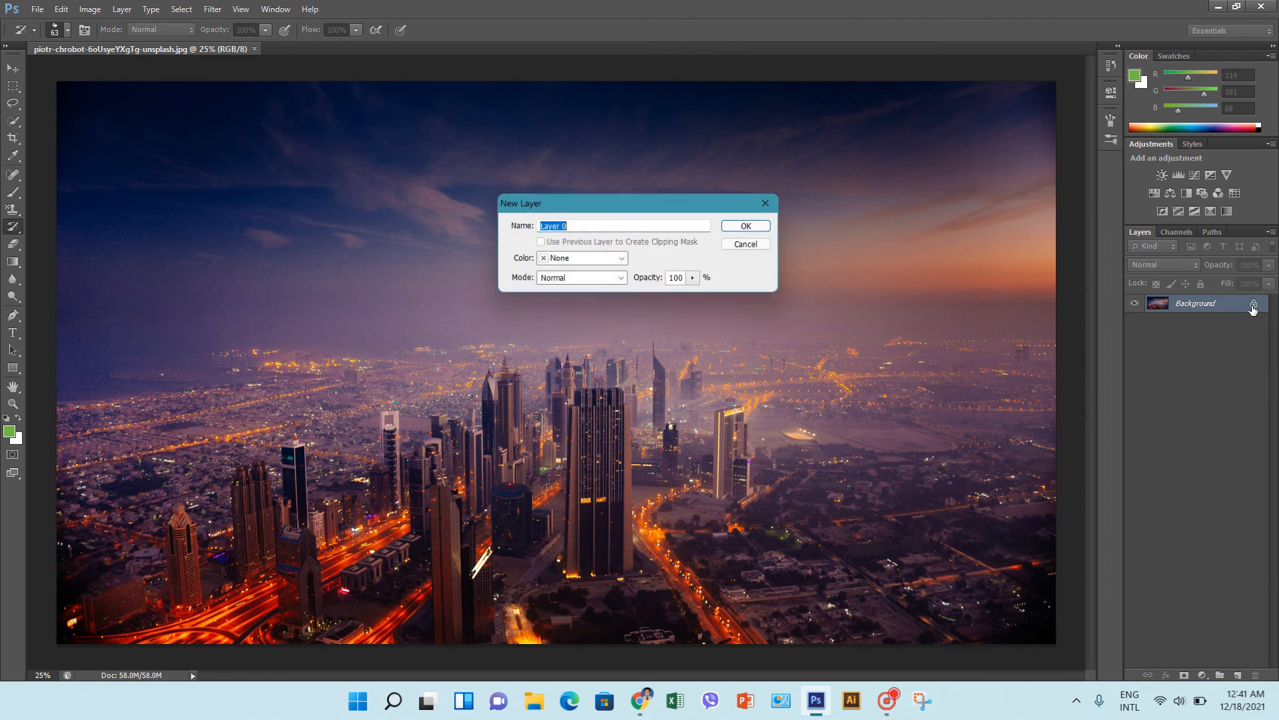
pyautogui.click(749, 226)
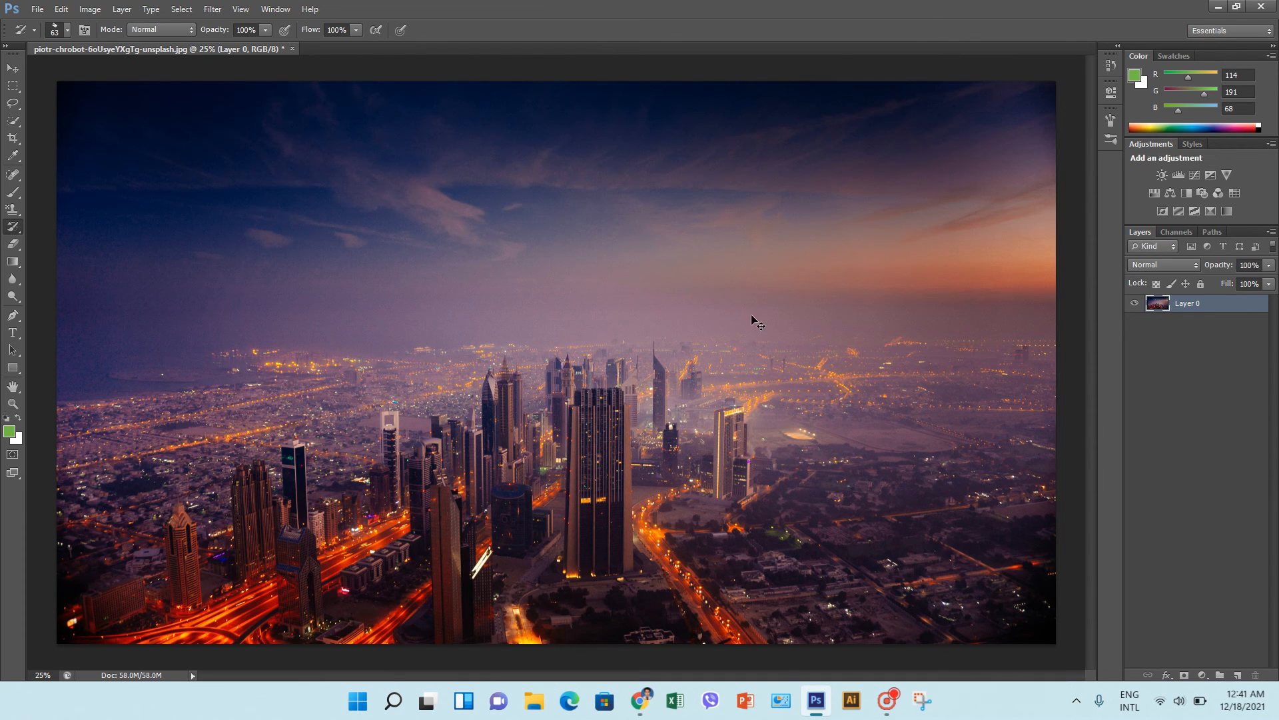
pyautogui.hotkey('ctrl', 'j')
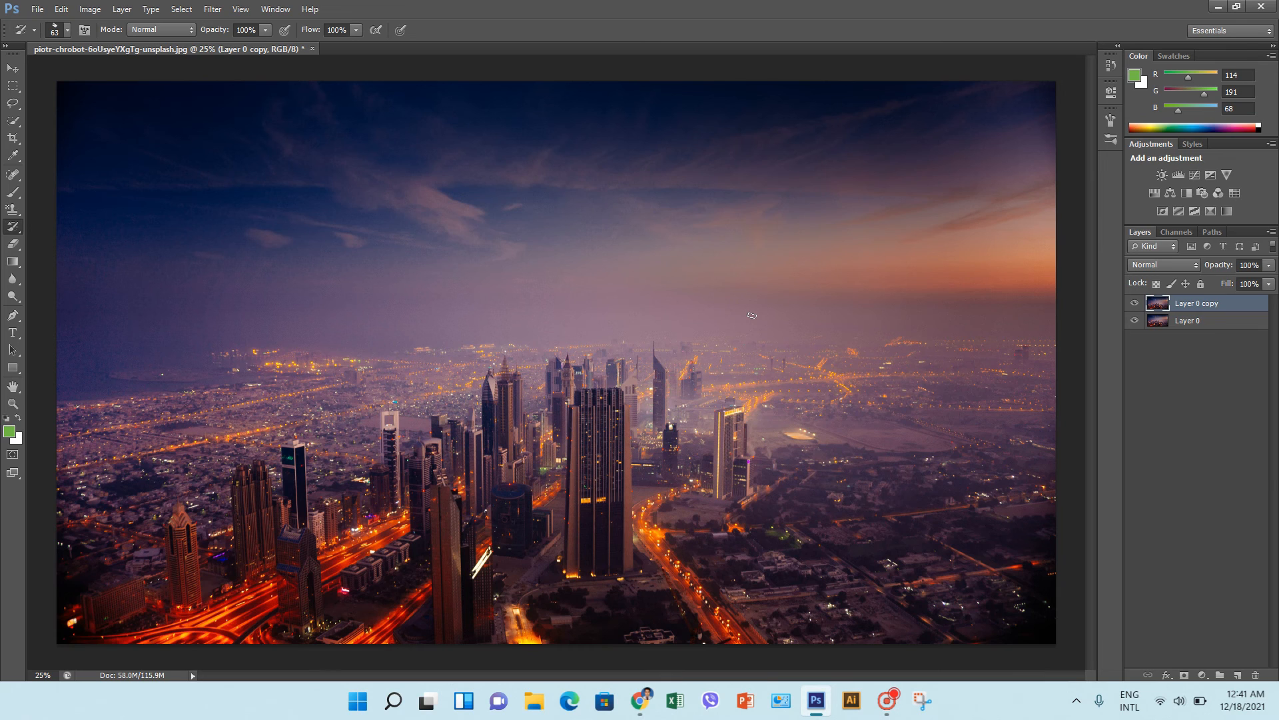
pyautogui.click(1180, 323)
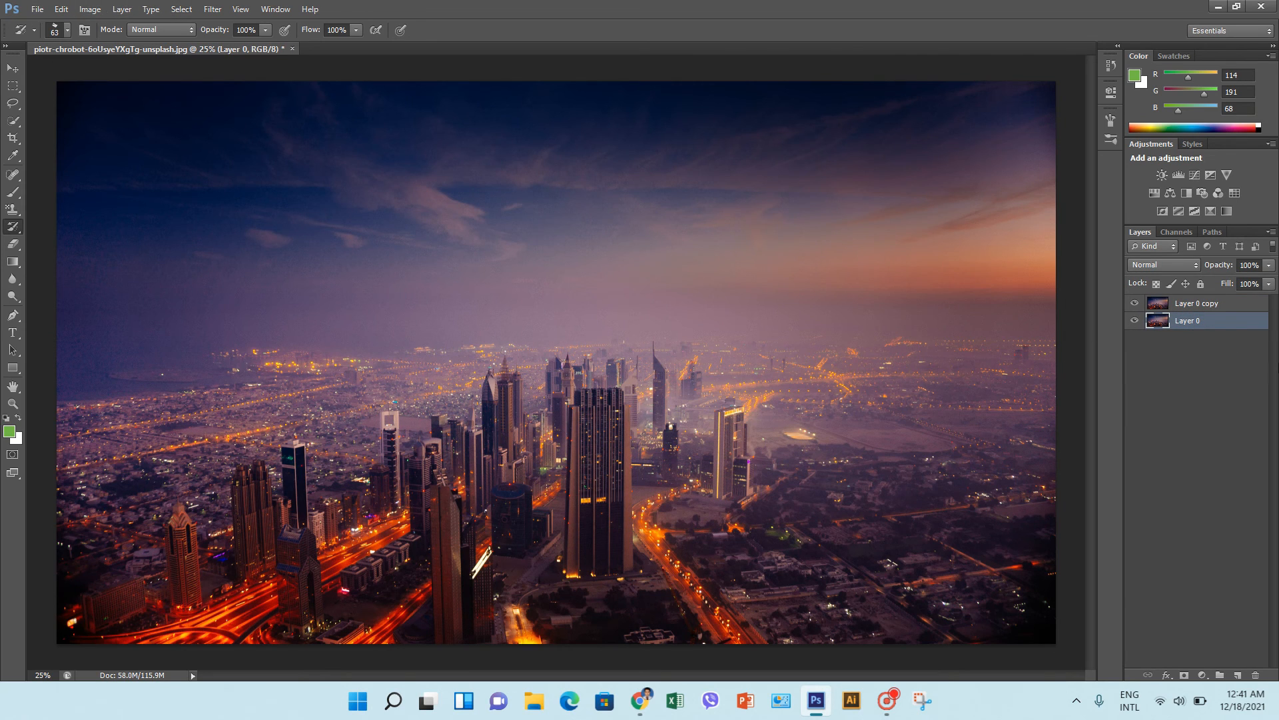
pyautogui.click(1192, 305)
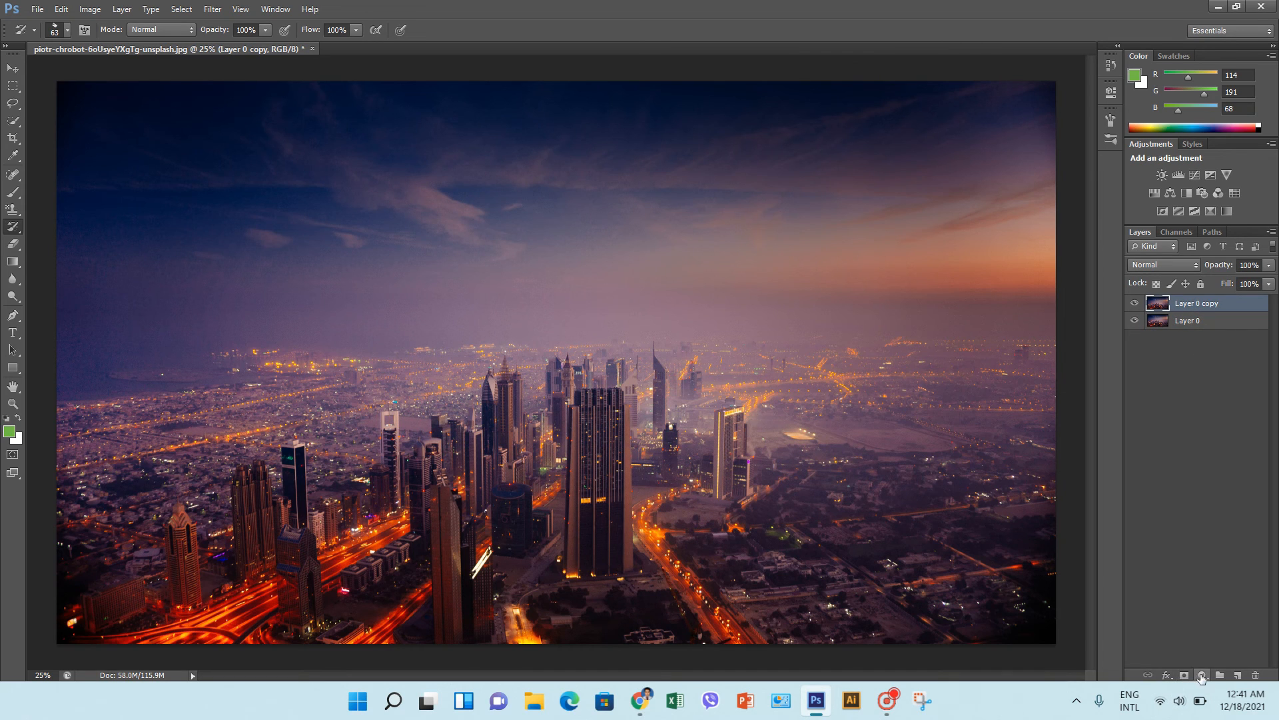
# - Add a Solid Color fill layer in near-white fffdff and place it between Layer 0 copy and Layer 0
pyautogui.click(1203, 675)
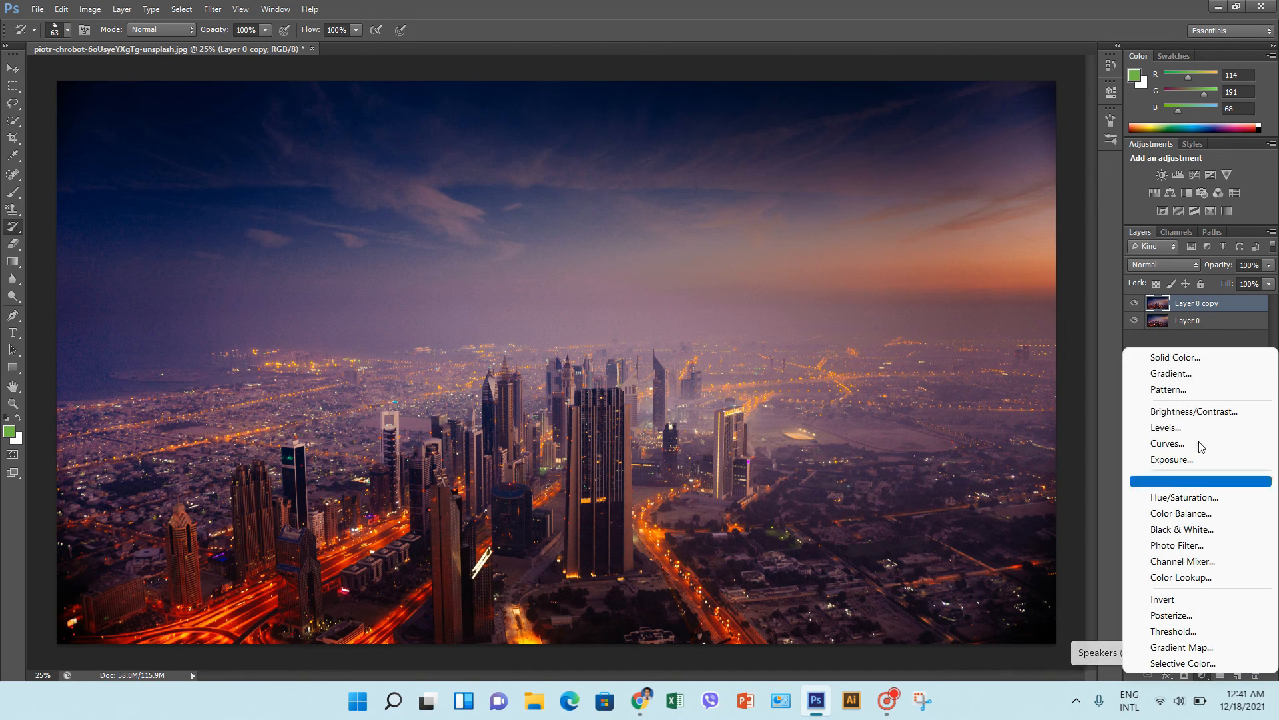
pyautogui.click(1172, 358)
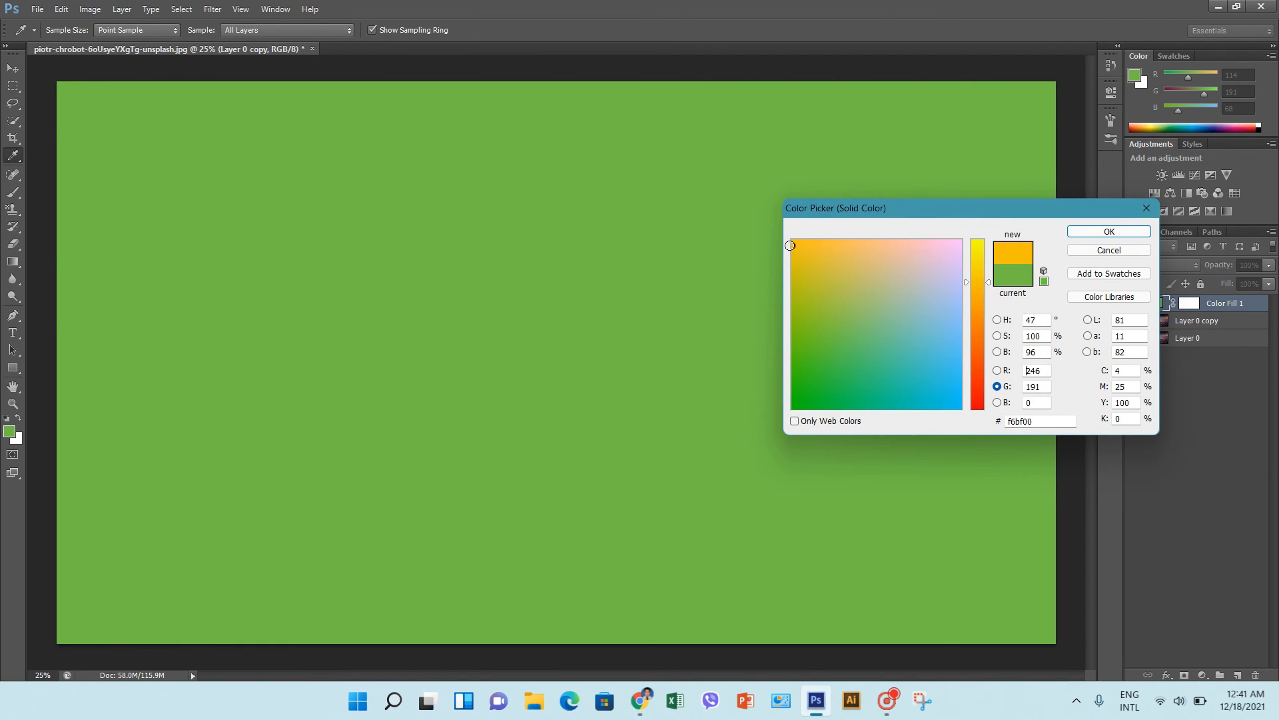
pyautogui.moveTo(797, 248)
pyautogui.mouseDown()
pyautogui.moveTo(887, 241)
pyautogui.moveTo(981, 257)
pyautogui.mouseUp()
pyautogui.moveTo(953, 302)
pyautogui.mouseDown()
pyautogui.moveTo(954, 277)
pyautogui.moveTo(789, 260)
pyautogui.moveTo(767, 219)
pyautogui.mouseUp()
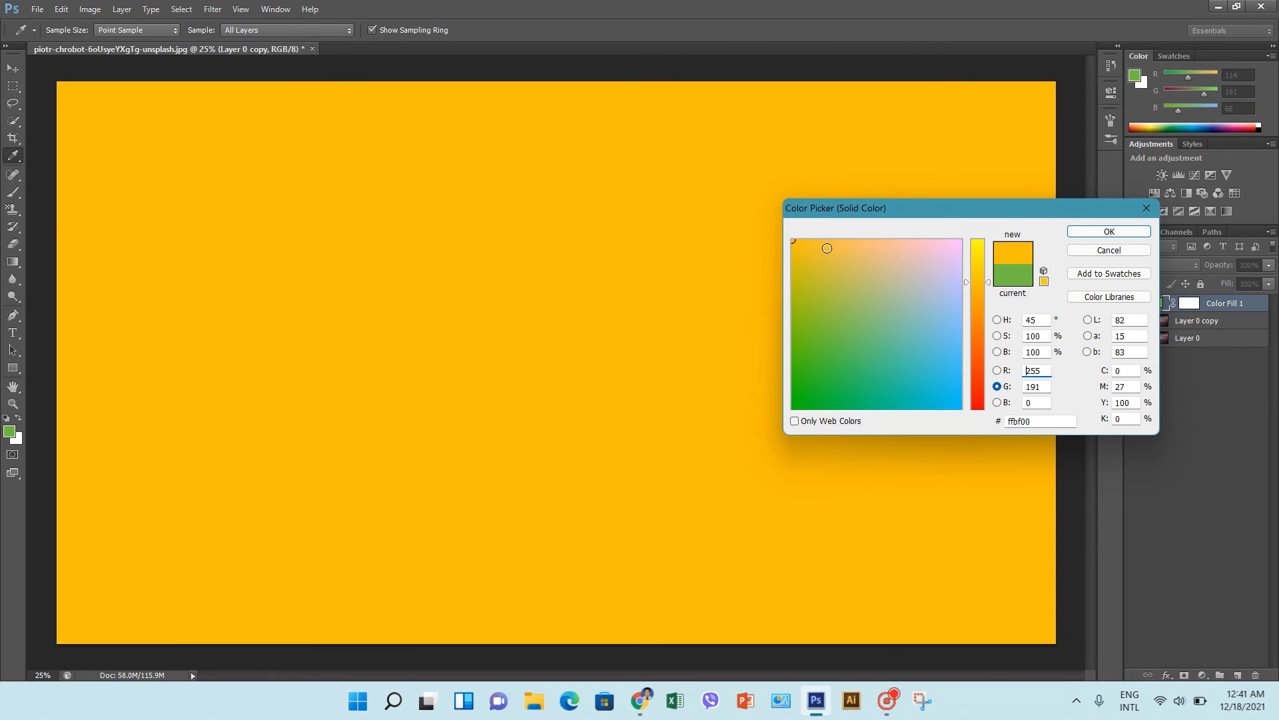
pyautogui.click(849, 370)
pyautogui.click(959, 408)
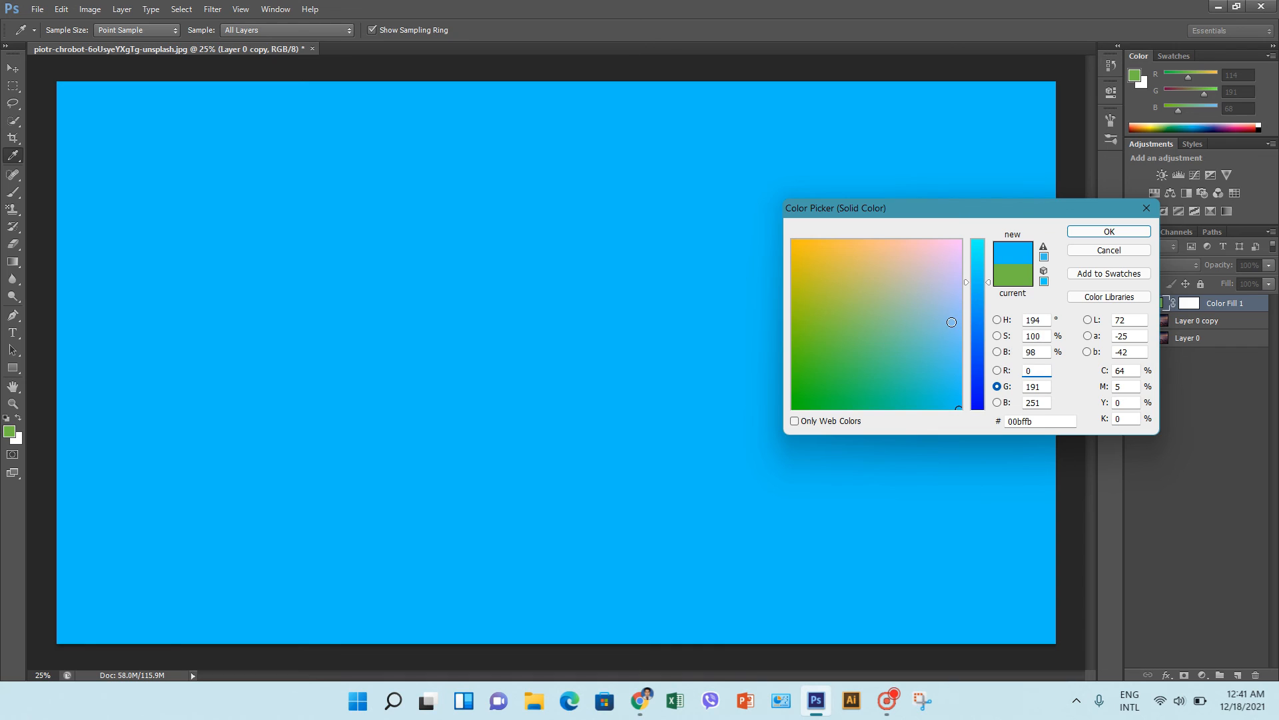
pyautogui.moveTo(966, 282); pyautogui.dragTo(974, 236)
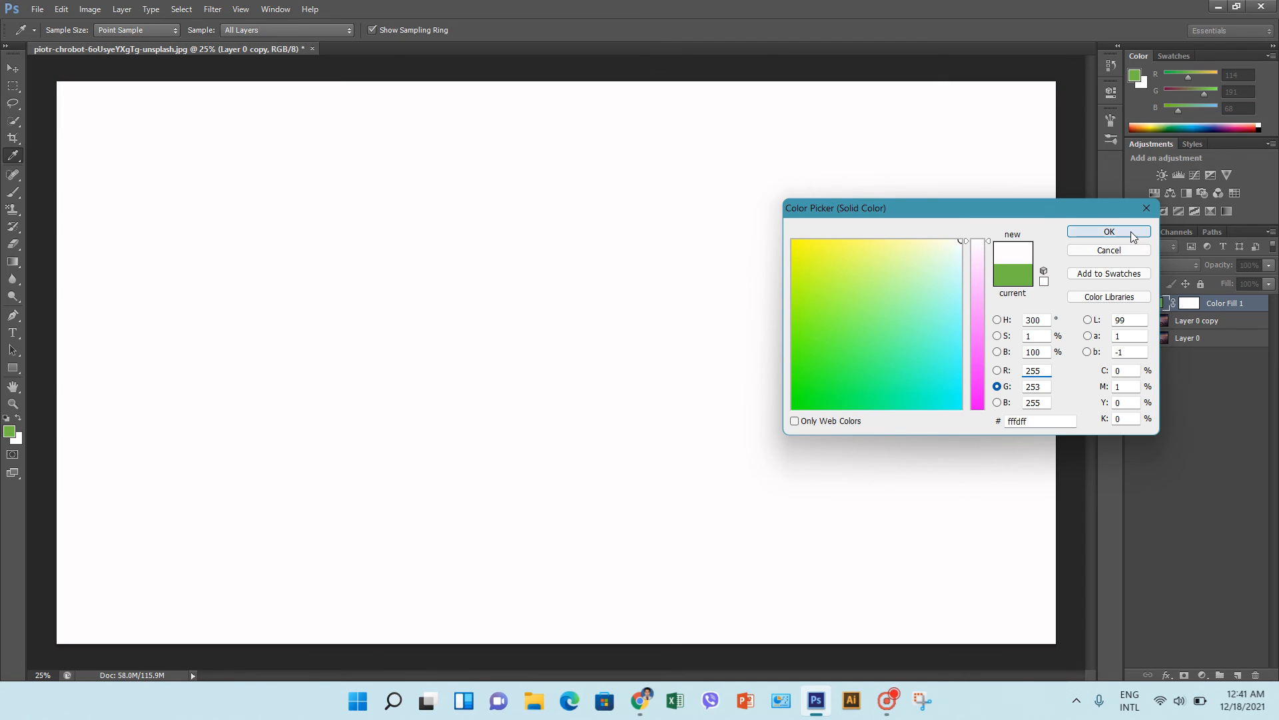
pyautogui.click(1133, 233)
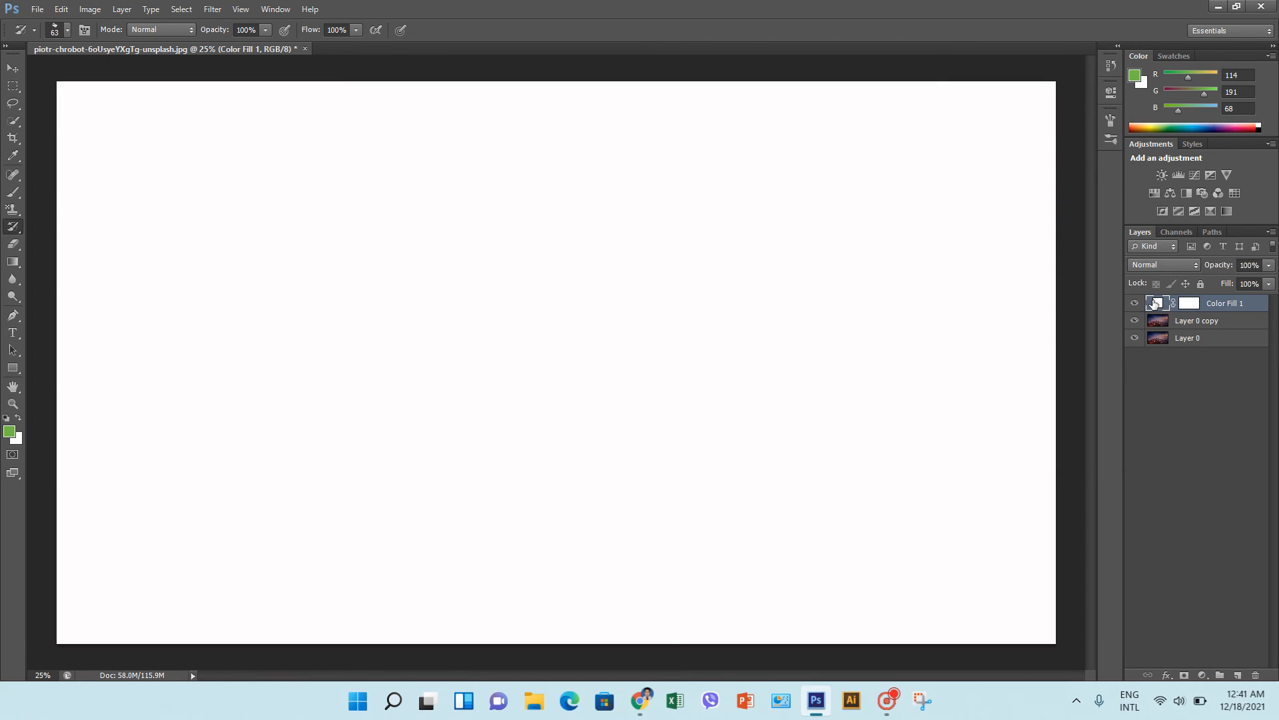
pyautogui.moveTo(1155, 303); pyautogui.dragTo(1158, 325)
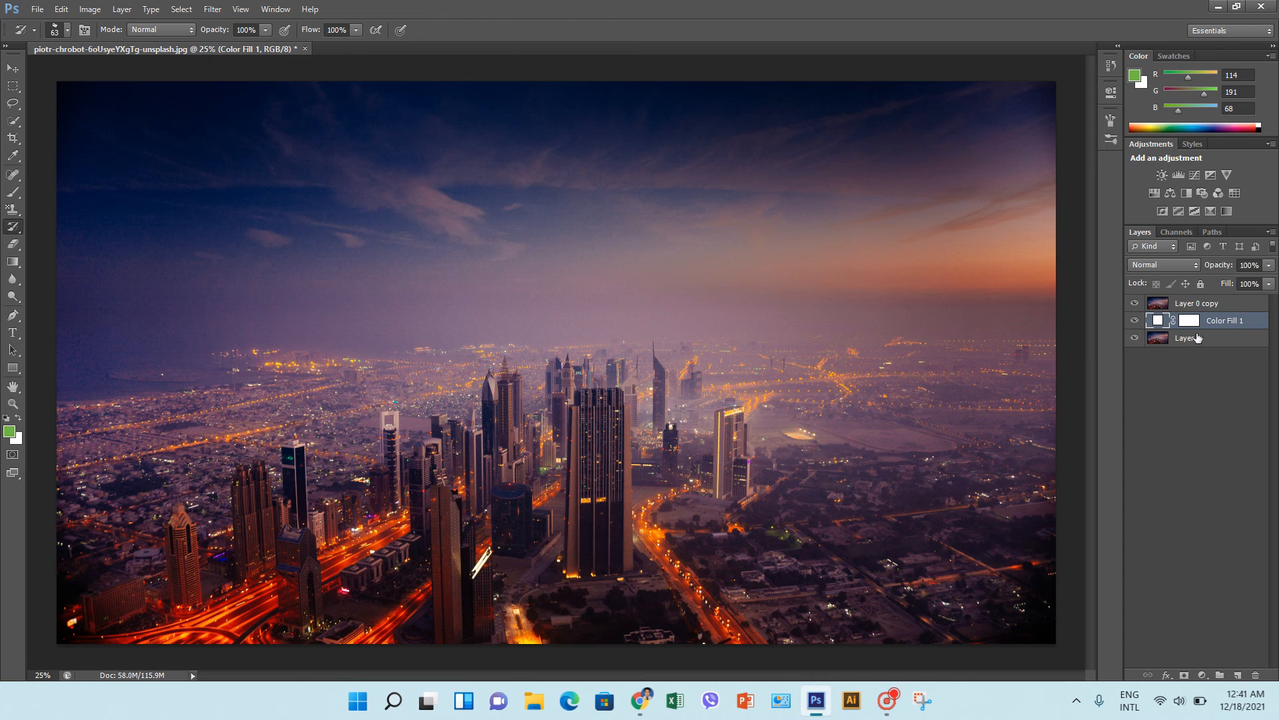
# - Draw a wide paragraph text box across the middle of the picture, above Layer 0 copy
pyautogui.click(1183, 308)
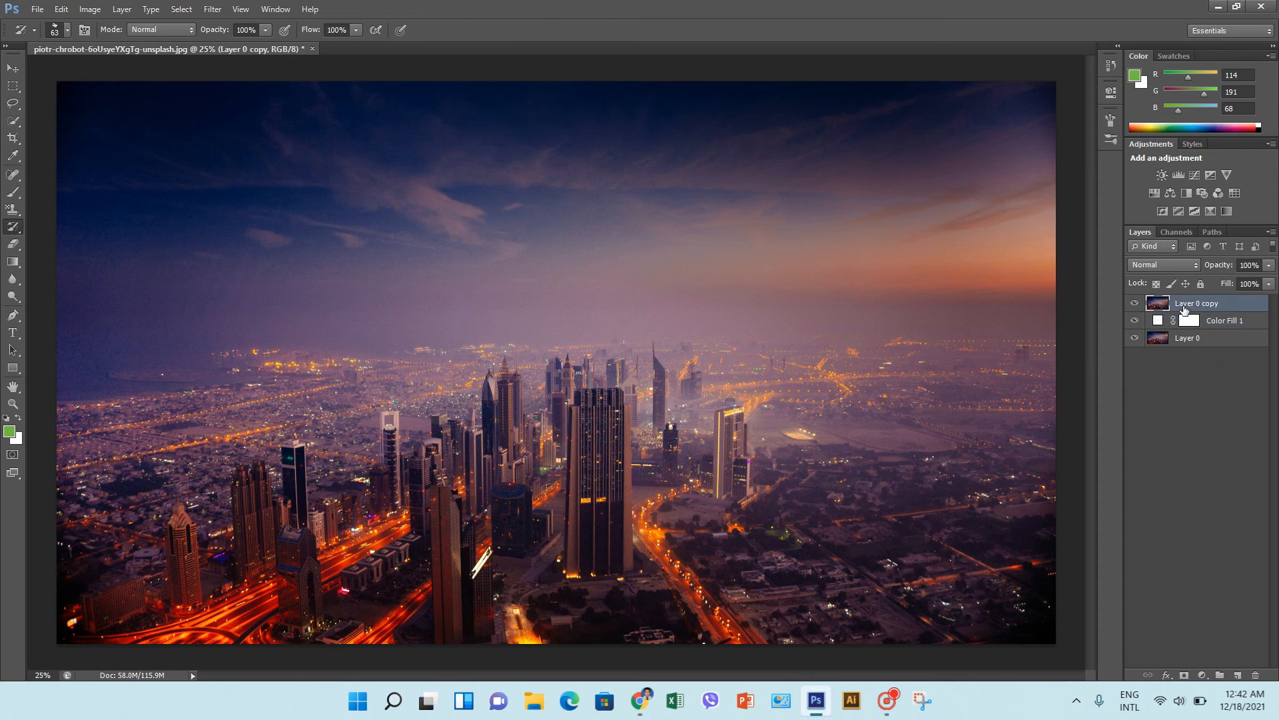
pyautogui.press('e')
pyautogui.click(4, 47)
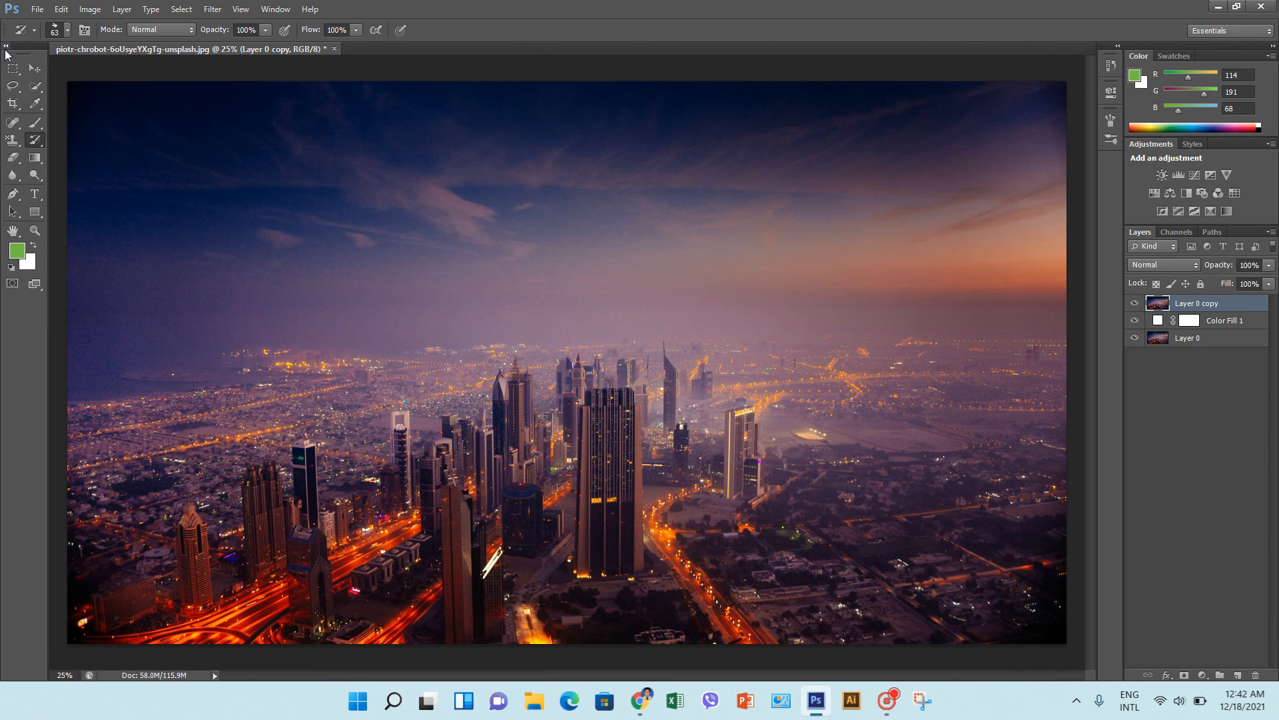
pyautogui.click(37, 194)
pyautogui.moveTo(117, 292); pyautogui.dragTo(931, 497)
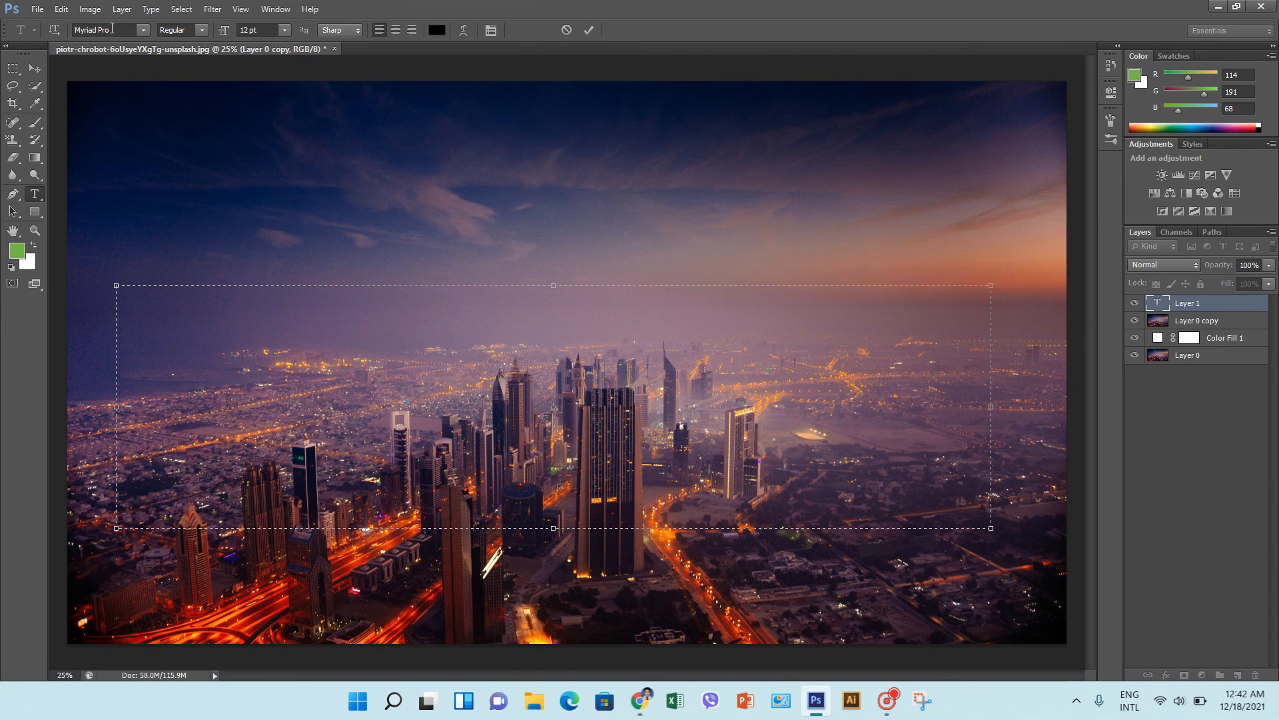
# - Try Times New Roman as the font, and enter "Graphics Design" in the text box at 36 pt
pyautogui.click(112, 29)
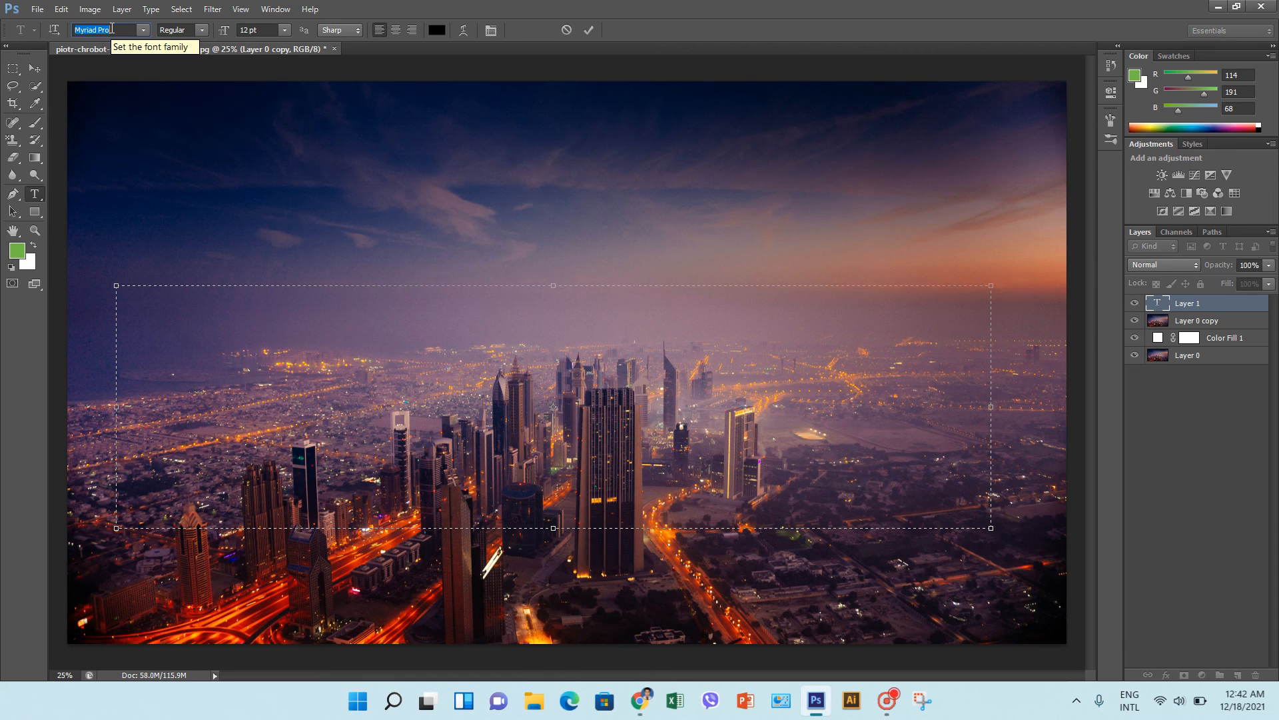
pyautogui.write('F')
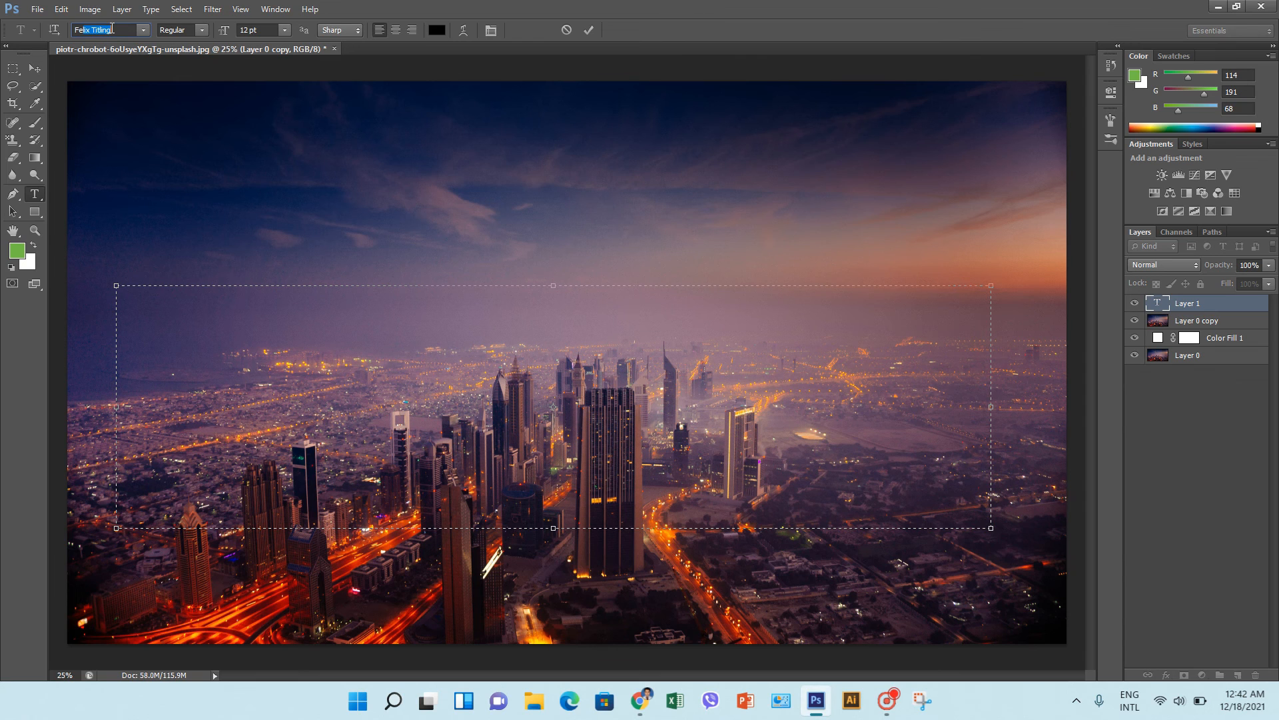
pyautogui.write('8')
pyautogui.write('Times New Ro...')
pyautogui.click(284, 30)
pyautogui.click(276, 229)
# - Set the size of the whole "Graphics Design" text to 600 pt after trying 150, 500 and 800 pt
pyautogui.hotkey('ctrl', 'a')
pyautogui.click(247, 30)
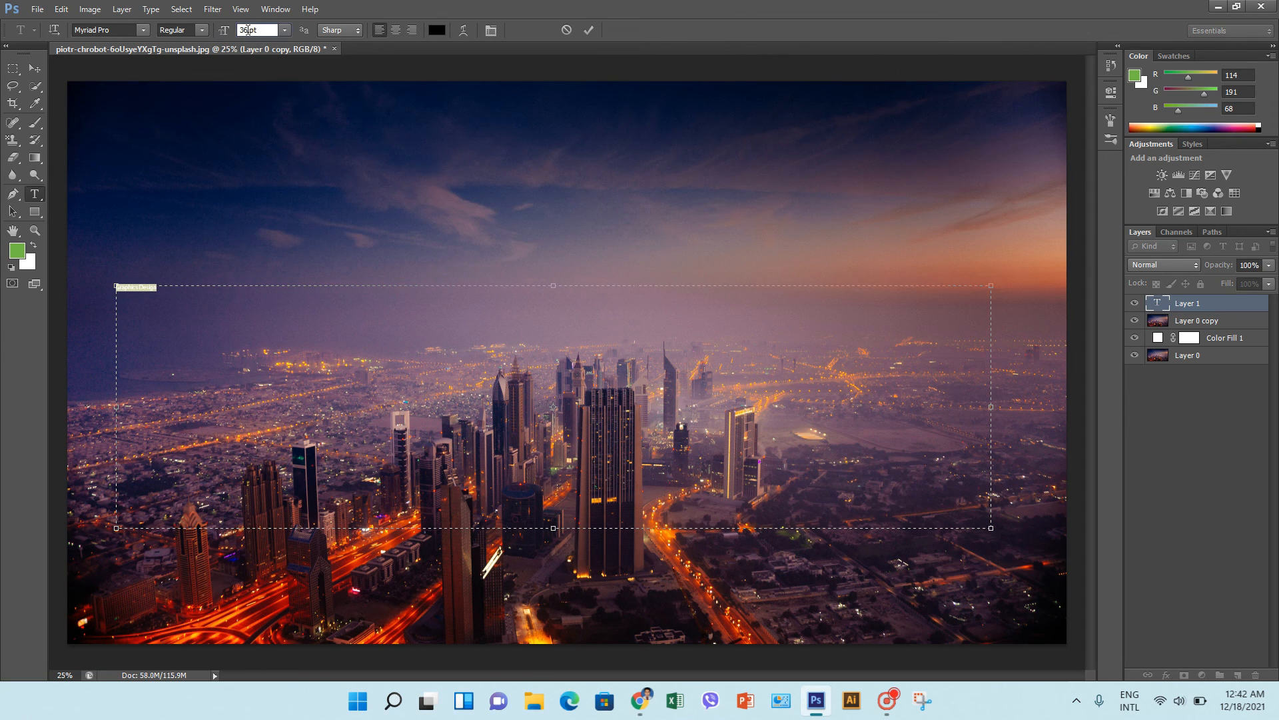
pyautogui.press('BackSpace')
pyautogui.press('BackSpace')
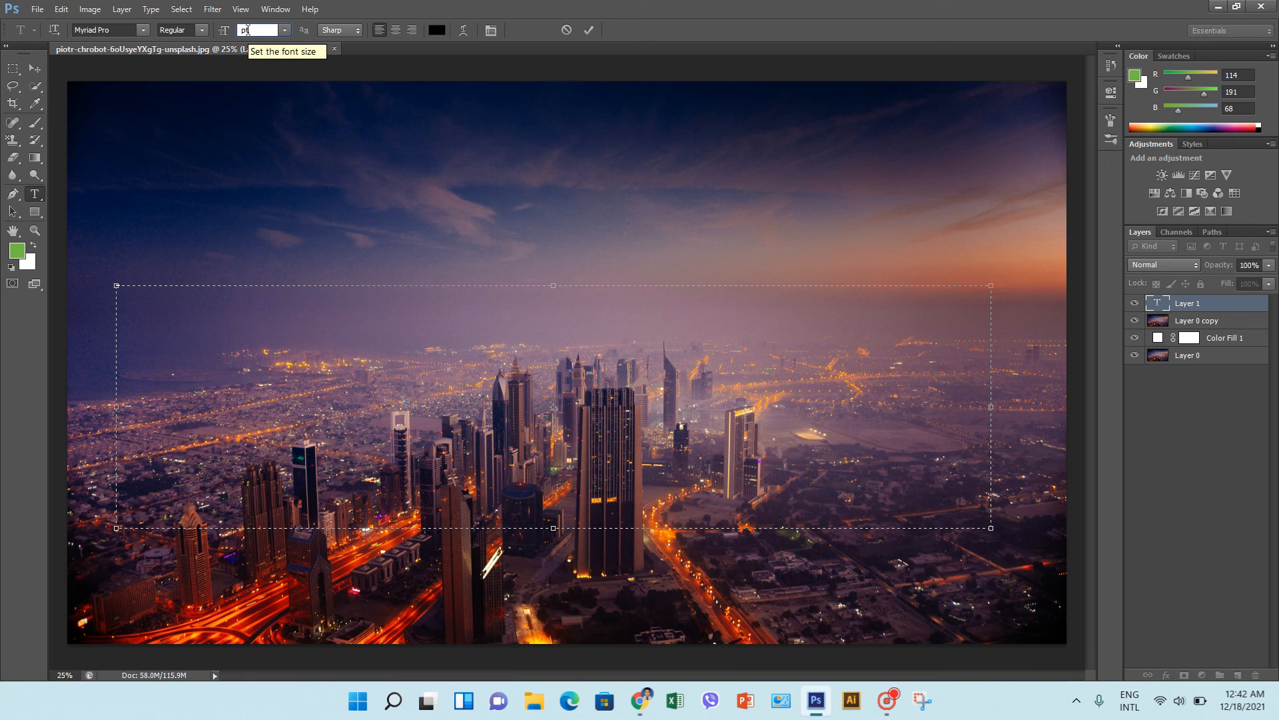
pyautogui.write('150')
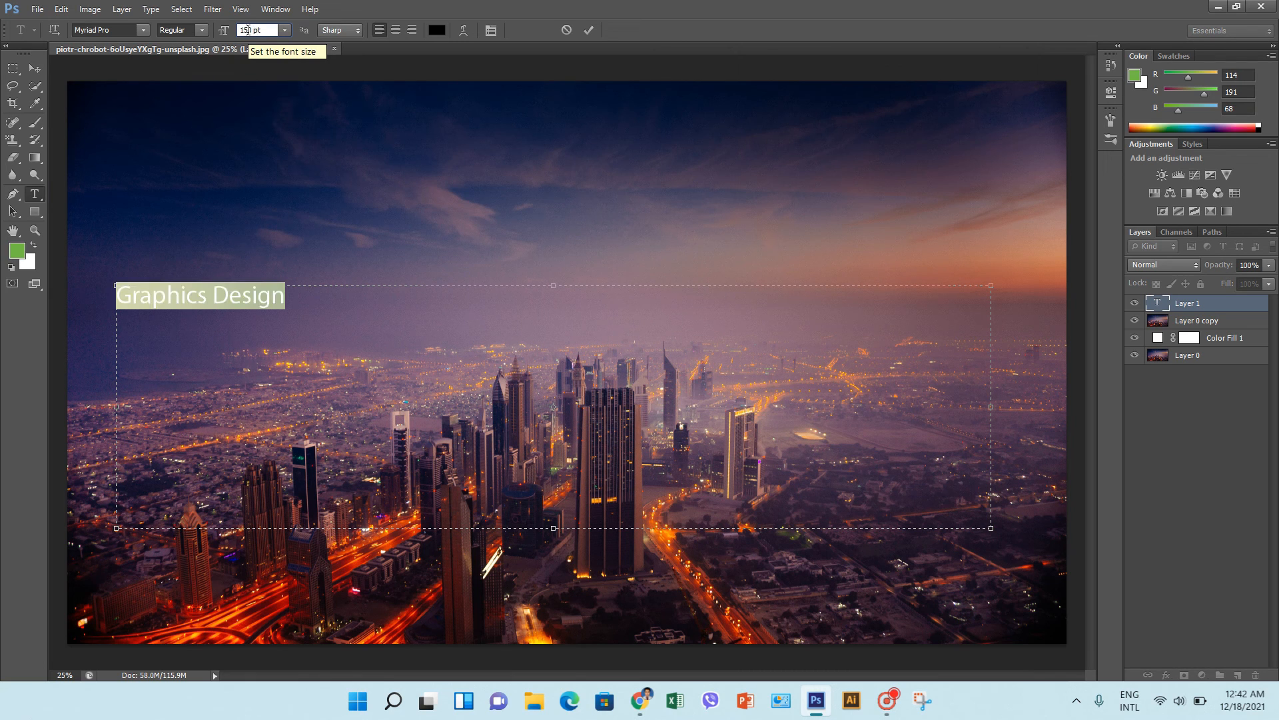
pyautogui.press('BackSpace')
pyautogui.press('BackSpace')
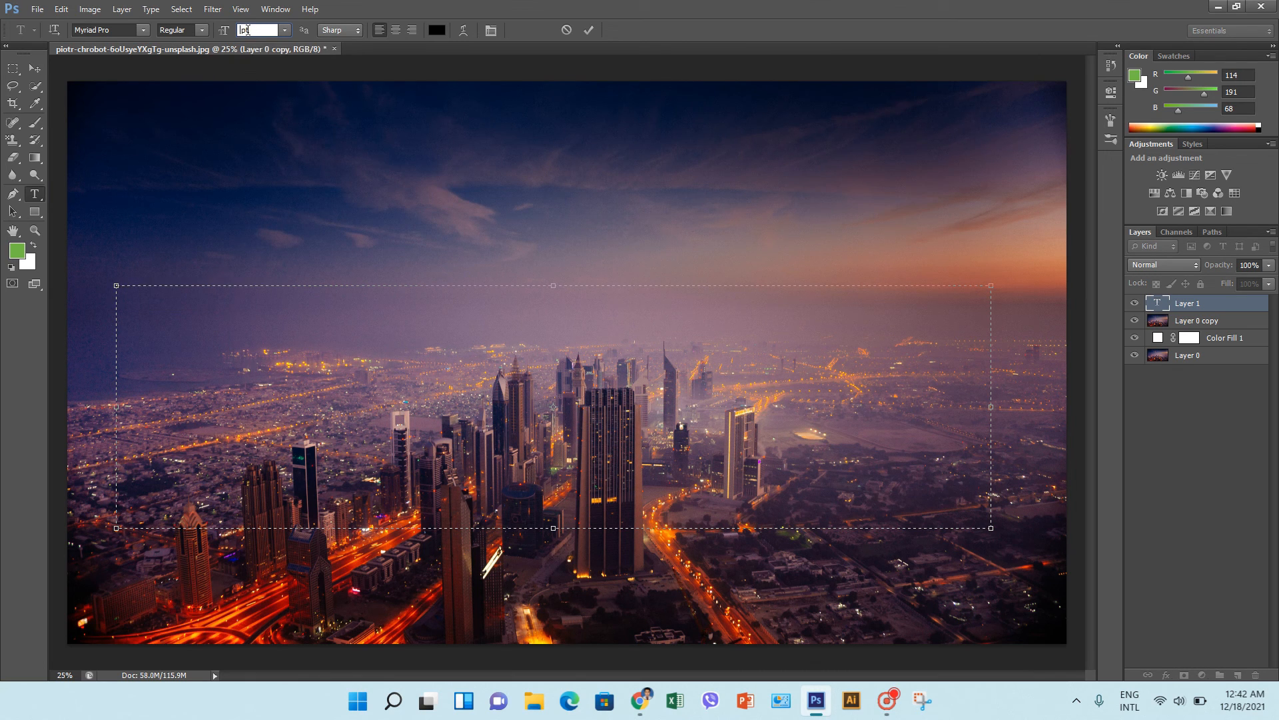
pyautogui.write('500')
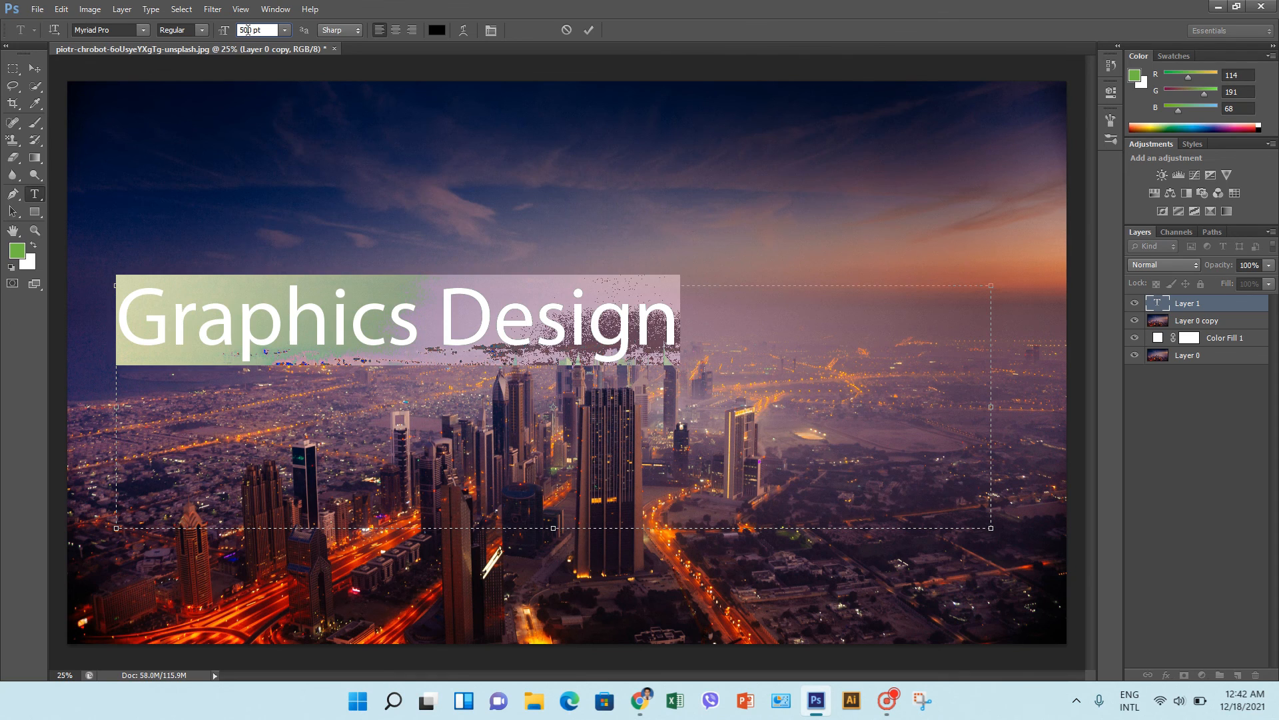
pyautogui.press('BackSpace')
pyautogui.press('BackSpace')
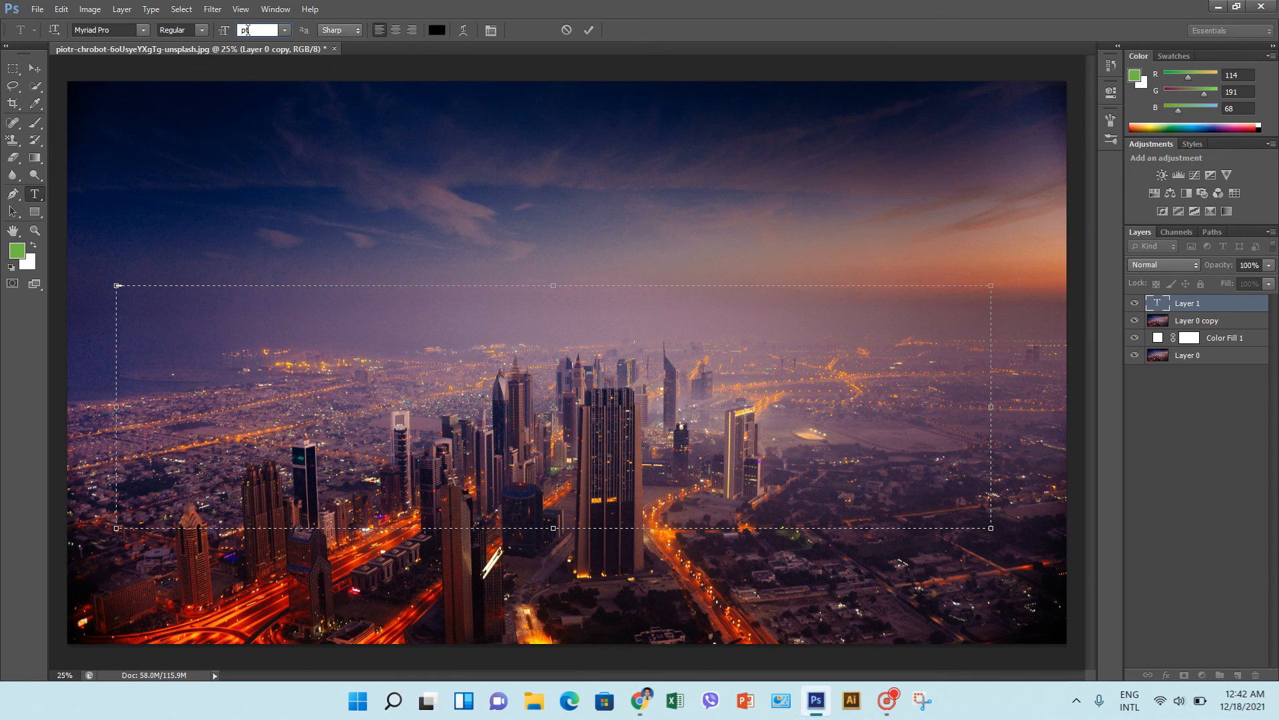
pyautogui.write('800')
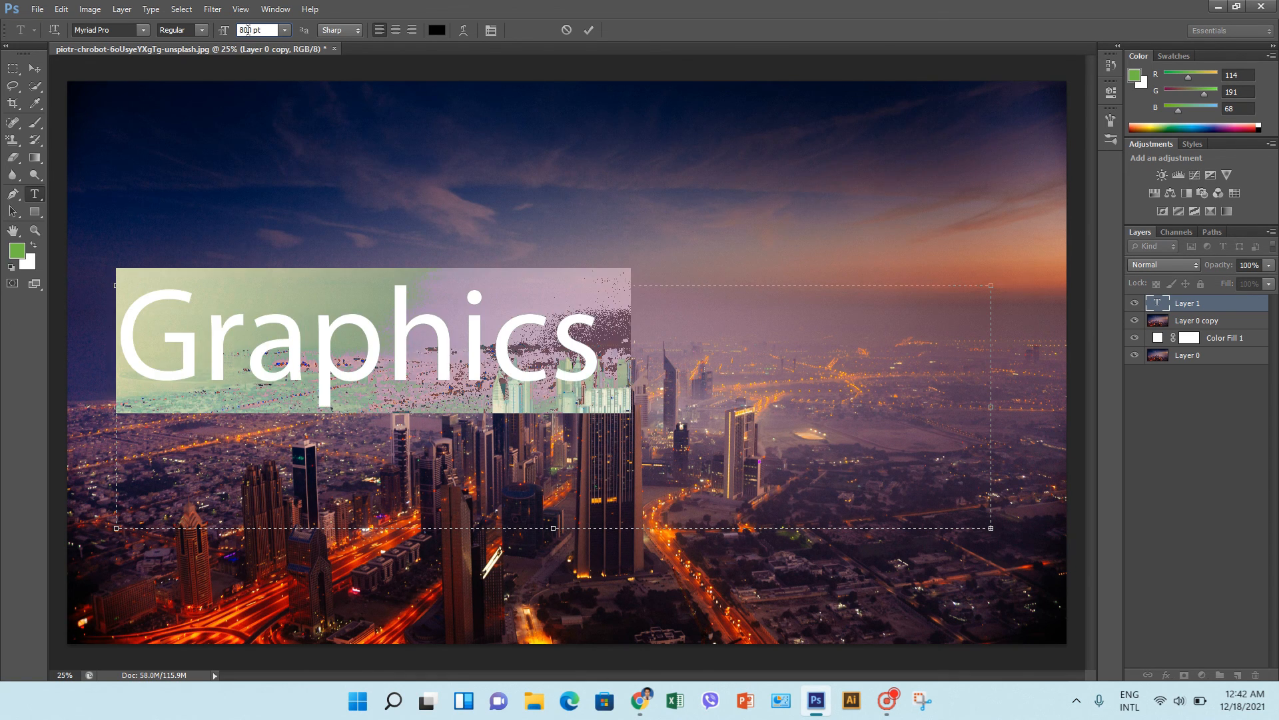
pyautogui.press('BackSpace')
pyautogui.press('BackSpace')
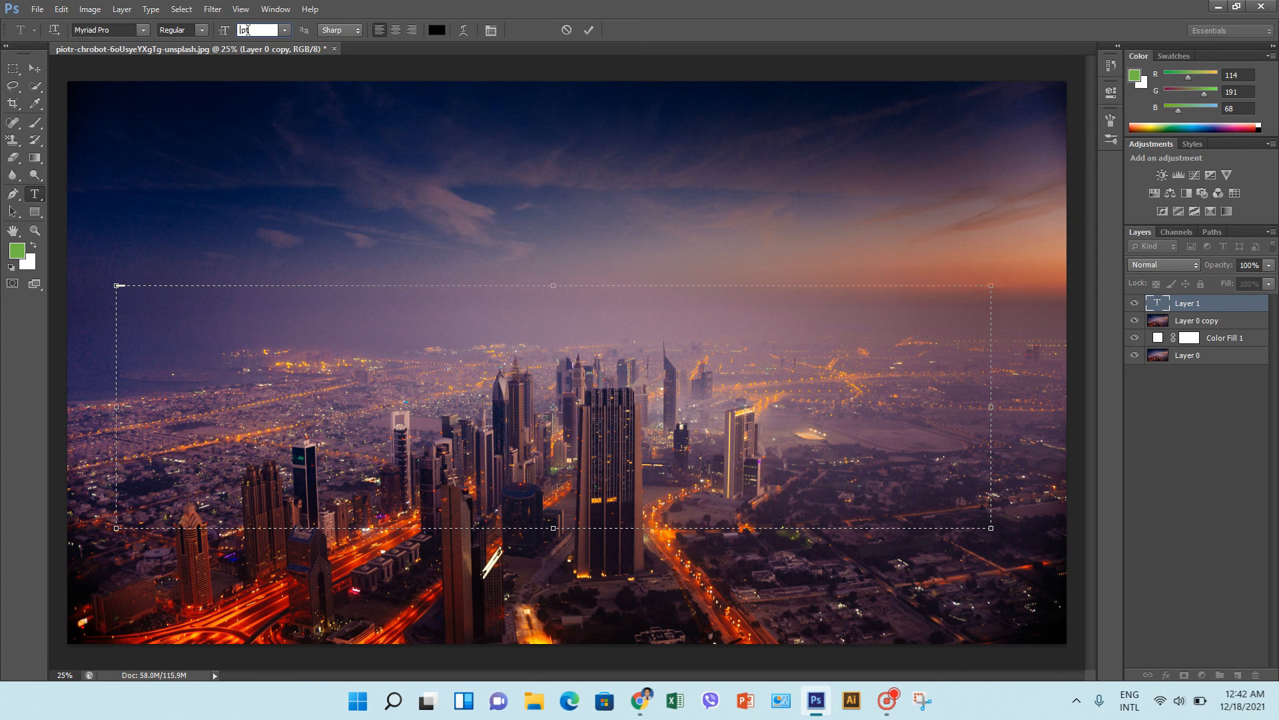
pyautogui.write('600')
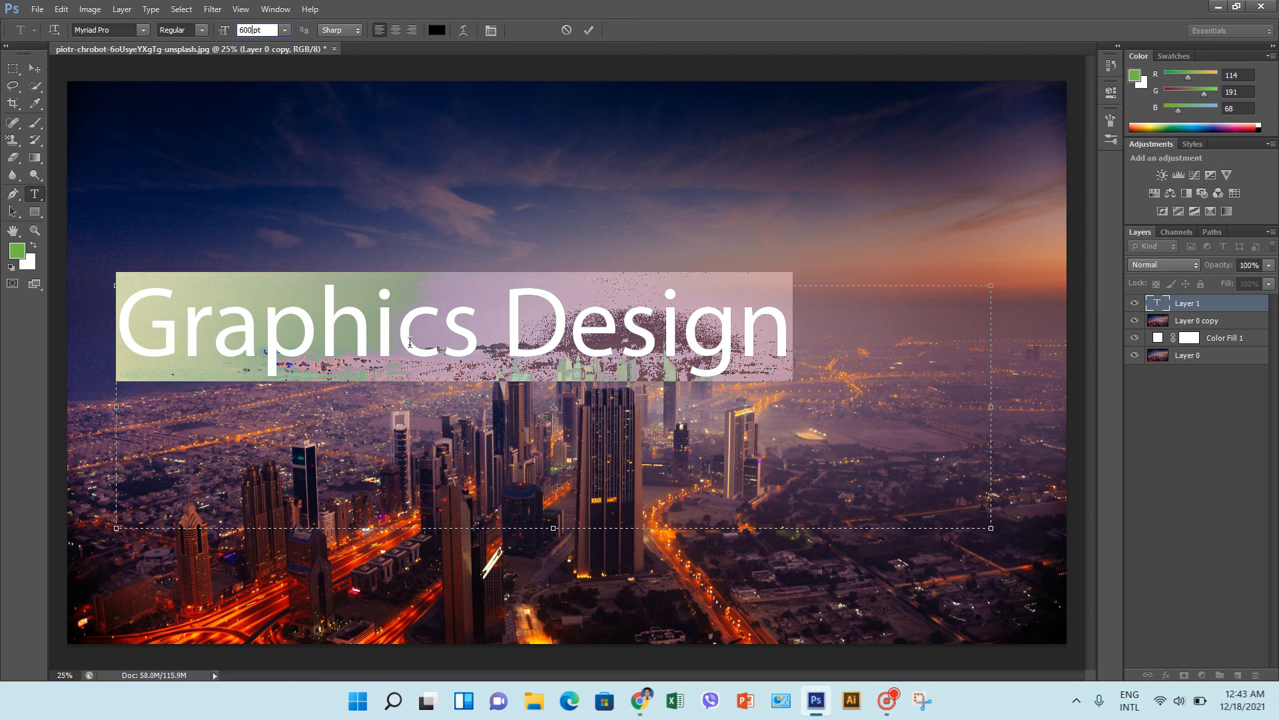
pyautogui.click(369, 391)
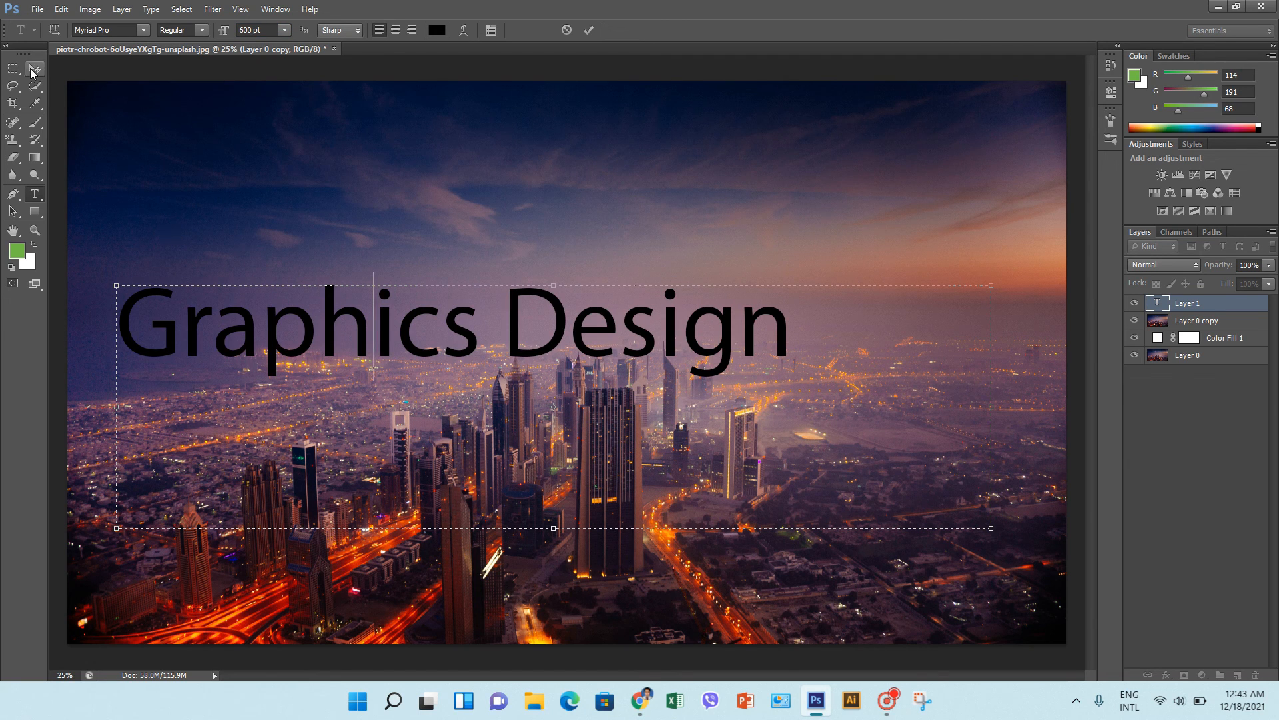
# - Change the whole "Graphics Design" text to Times New Roman in the Bold Italic style
pyautogui.click(191, 331)
pyautogui.hotkey('ctrl', 'a')
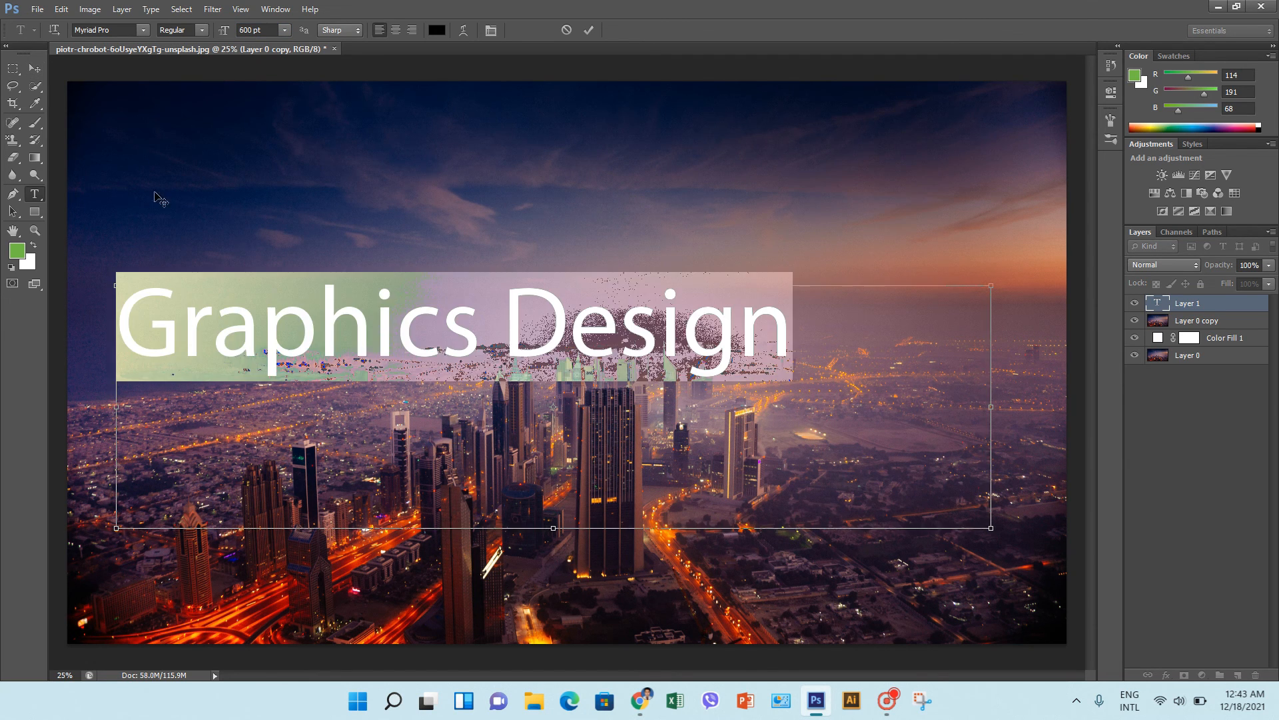
pyautogui.click(85, 30)
pyautogui.write('Times New Roman')
pyautogui.click(268, 29)
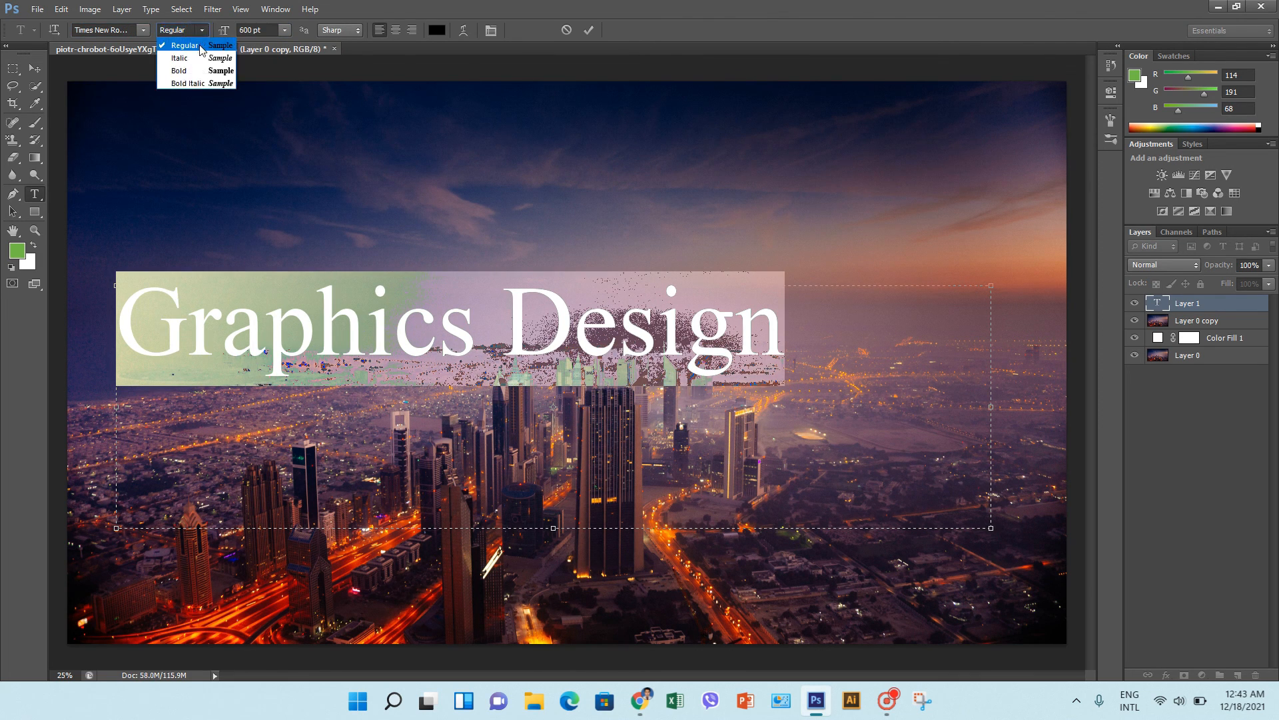
pyautogui.click(203, 83)
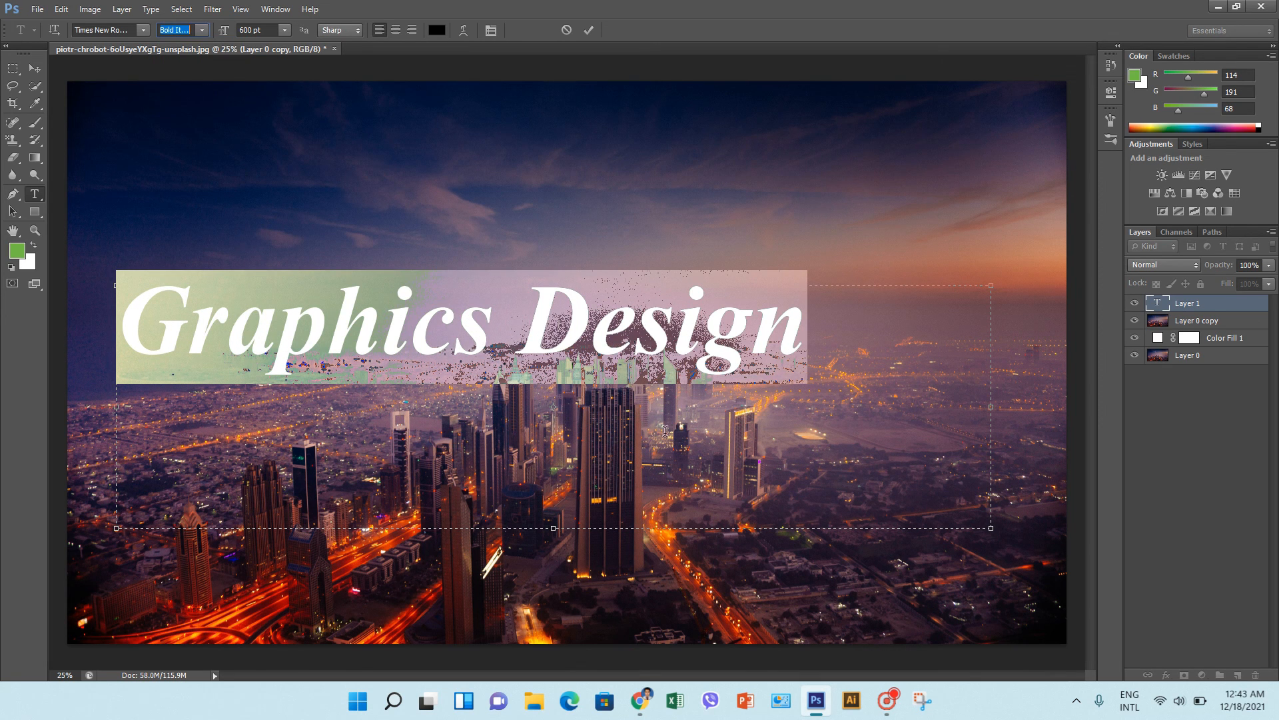
pyautogui.click(727, 395)
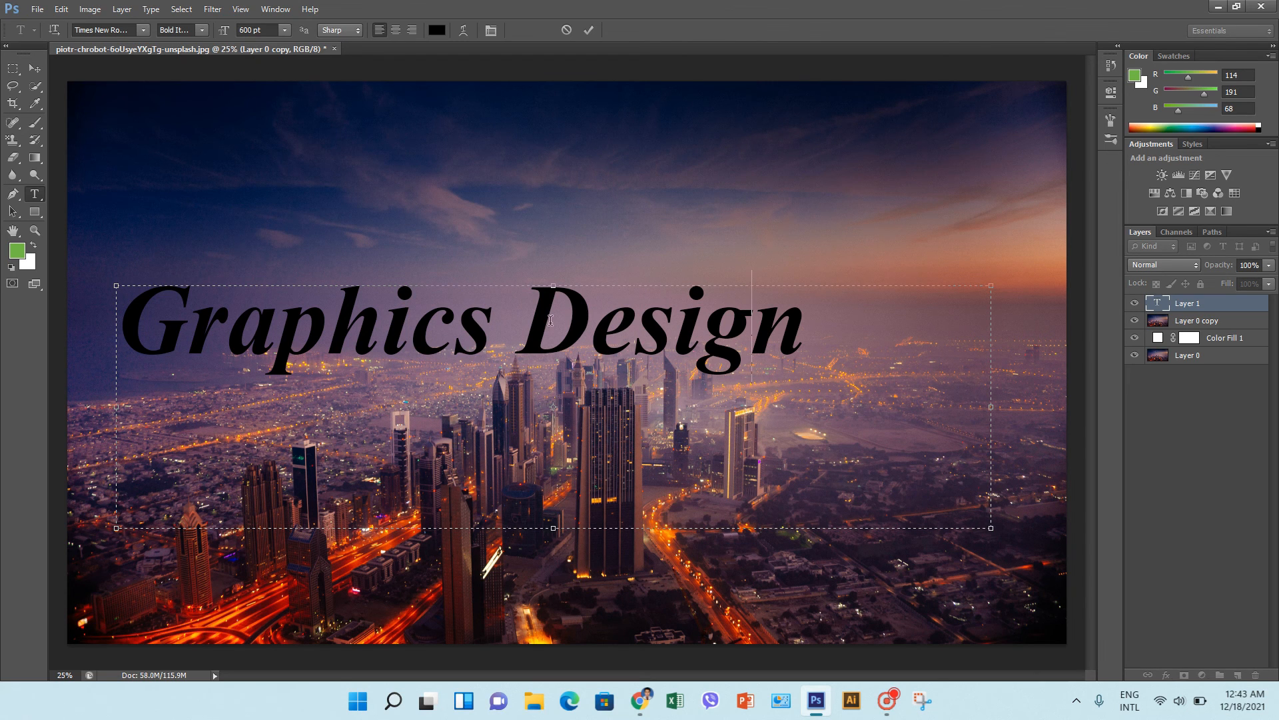
# - Move the "Graphics Design" text down over the skyline and scale it proportionally to about 128%, nearly spanning the picture's width
pyautogui.click(35, 68)
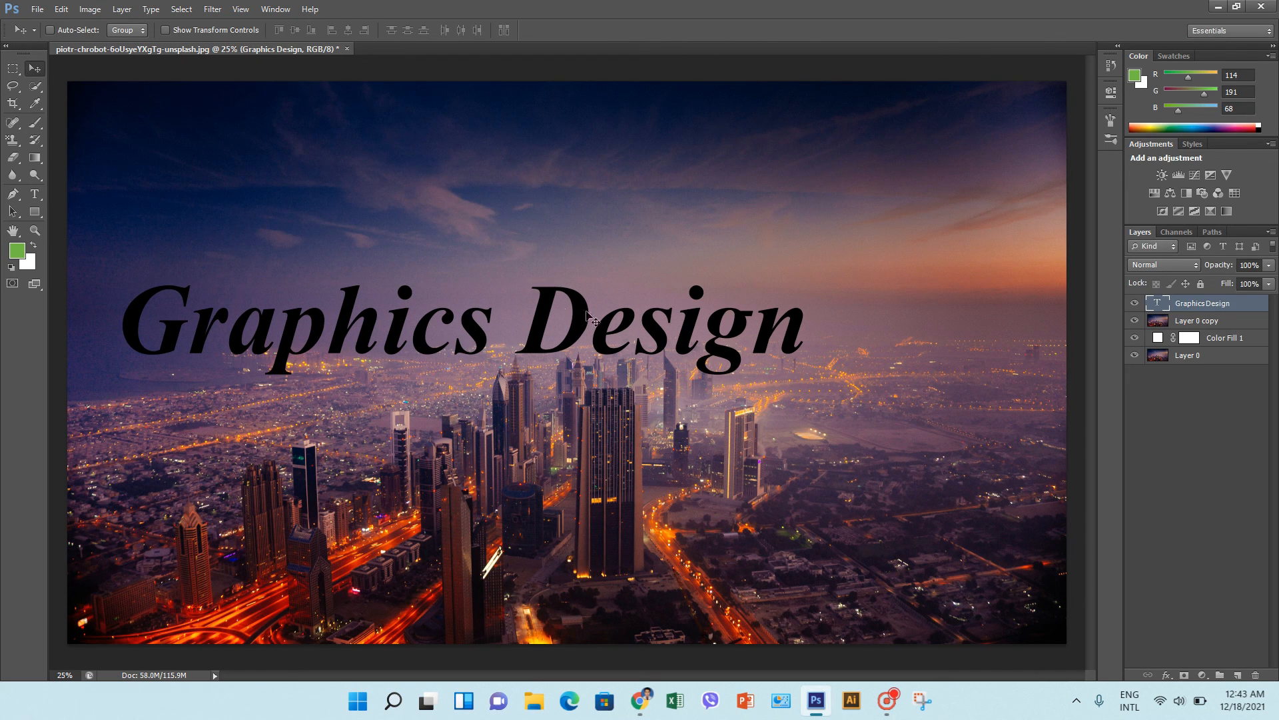
pyautogui.moveTo(531, 322); pyautogui.dragTo(601, 411)
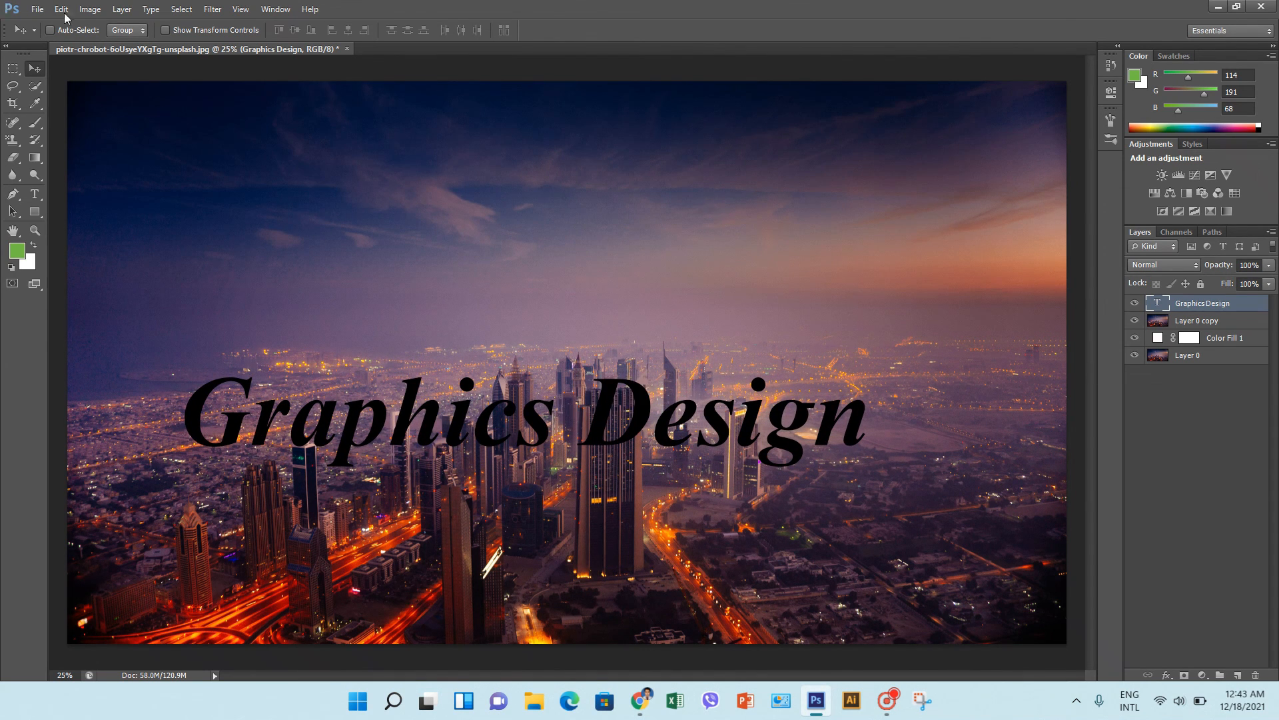
pyautogui.click(165, 30)
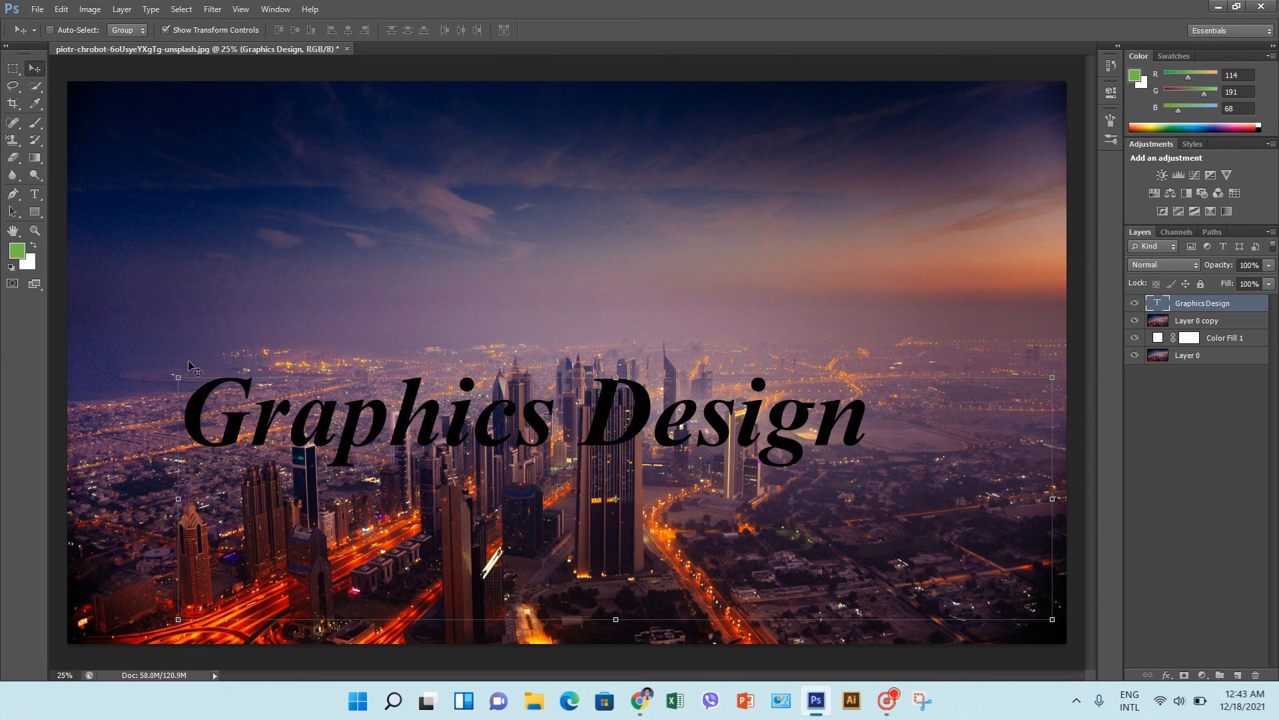
pyautogui.moveTo(178, 378); pyautogui.dragTo(89, 269)
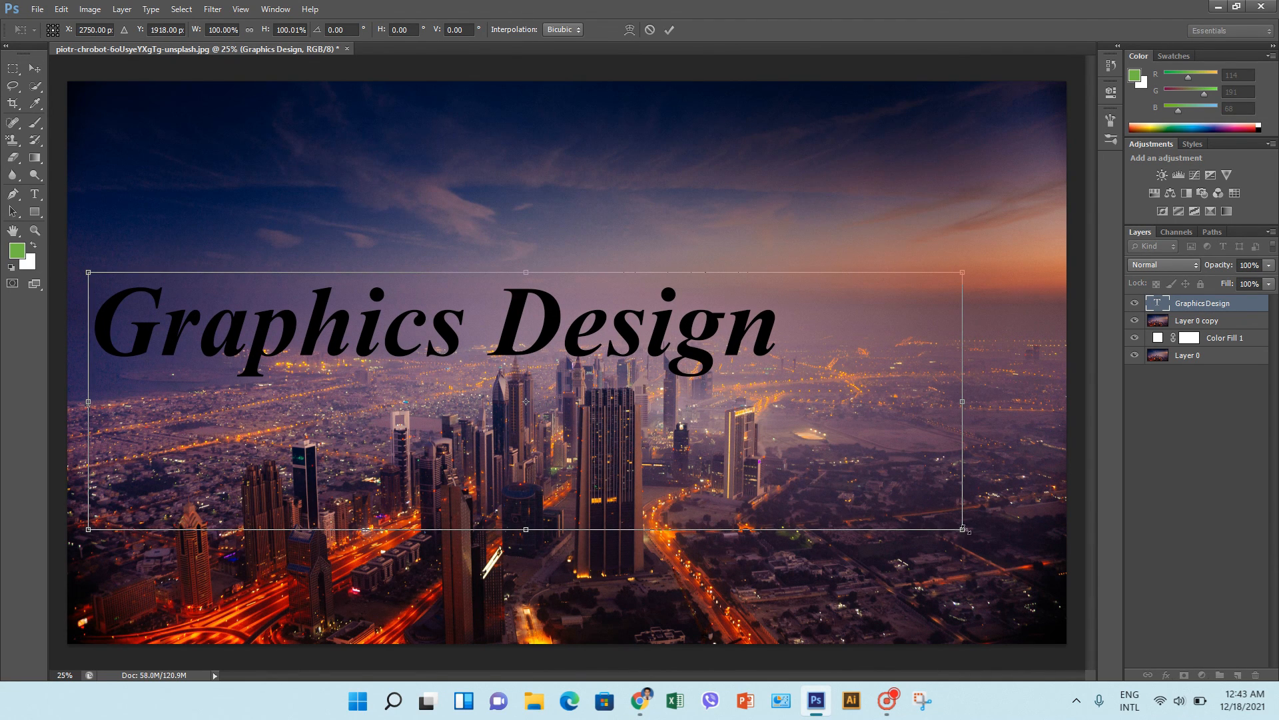
pyautogui.moveTo(962, 530); pyautogui.dragTo(1174, 593)
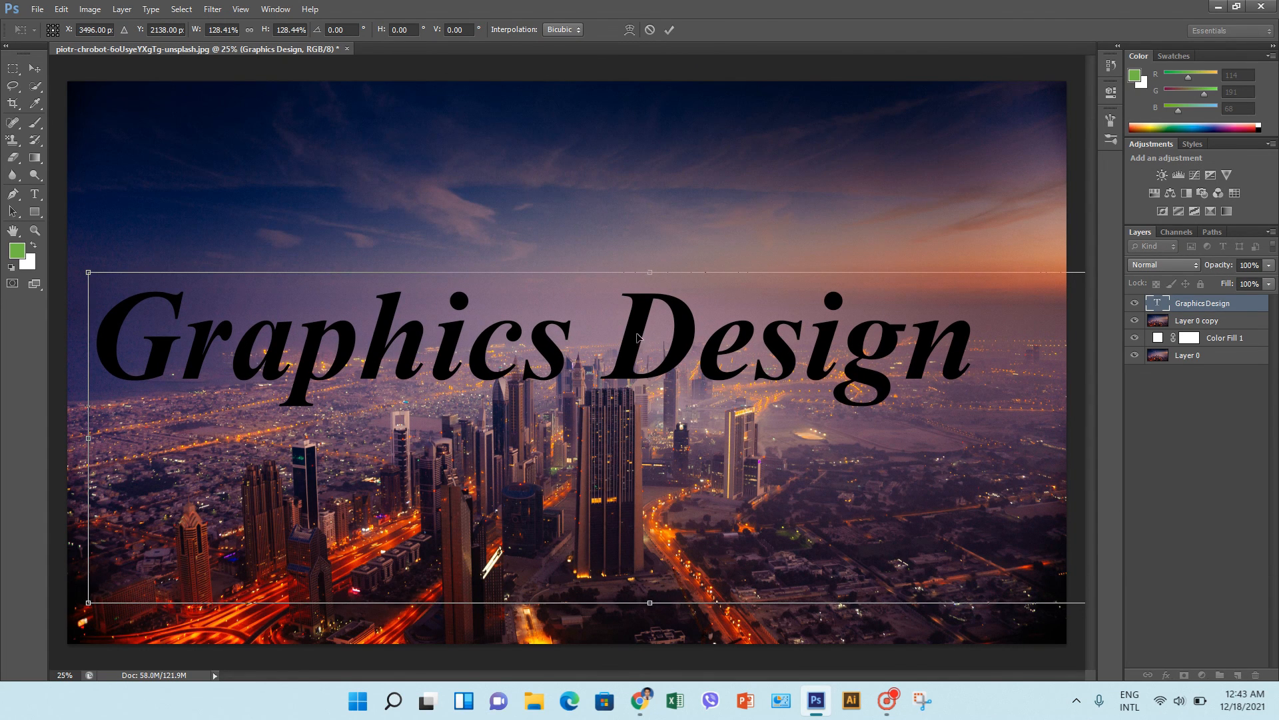
pyautogui.moveTo(637, 338); pyautogui.dragTo(658, 419)
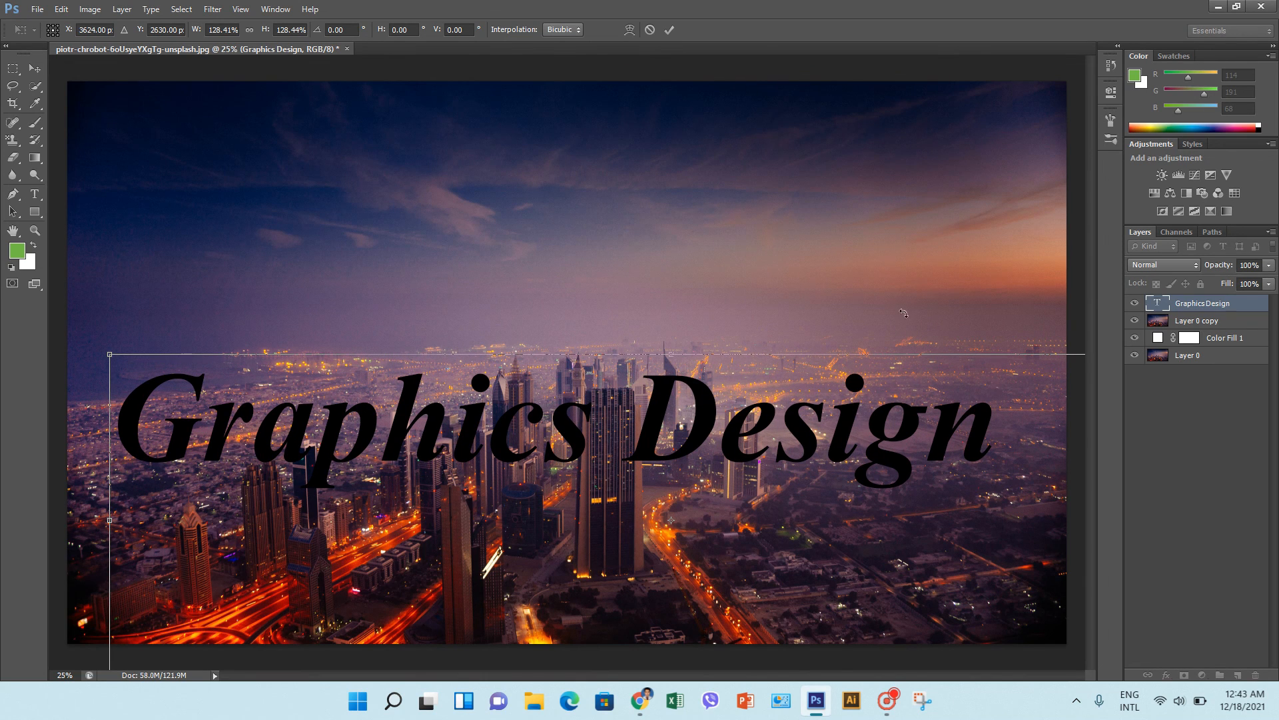
pyautogui.press('Return')
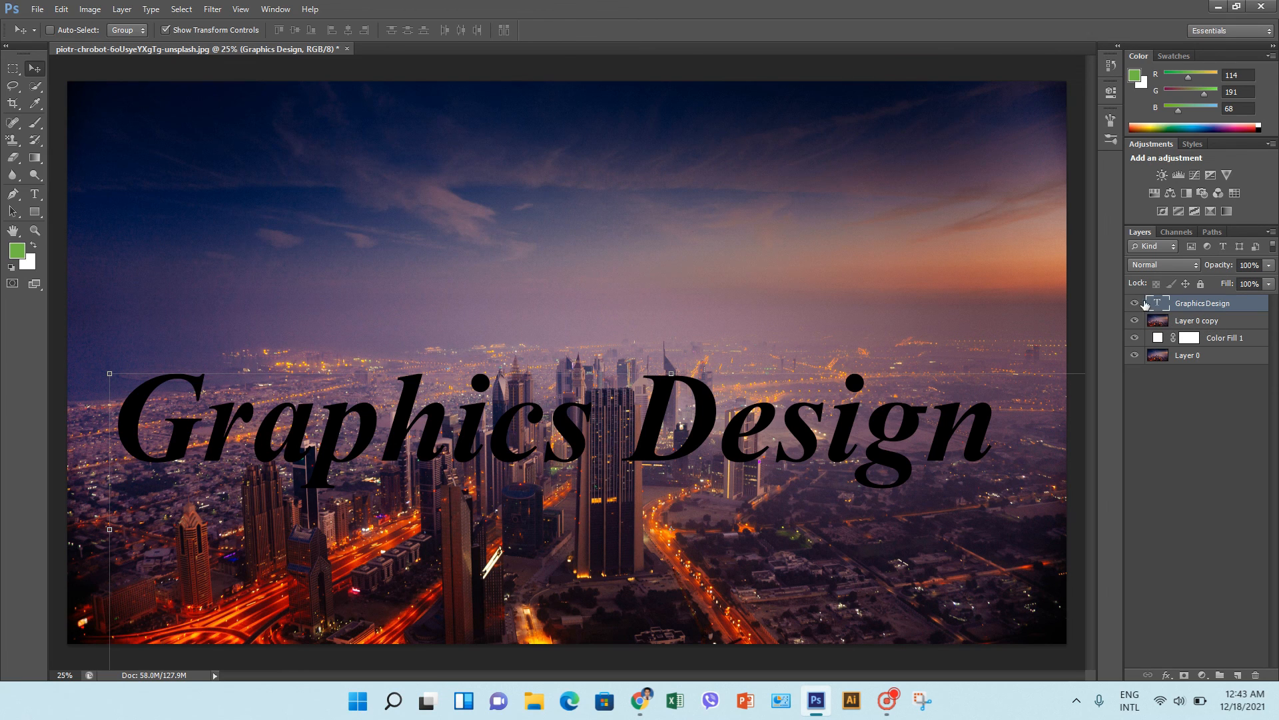
# - Place the "Graphics Design" text layer directly below Layer 0 copy and clip Layer 0 copy to it with a clipping mask
pyautogui.moveTo(1158, 304); pyautogui.dragTo(1160, 331)
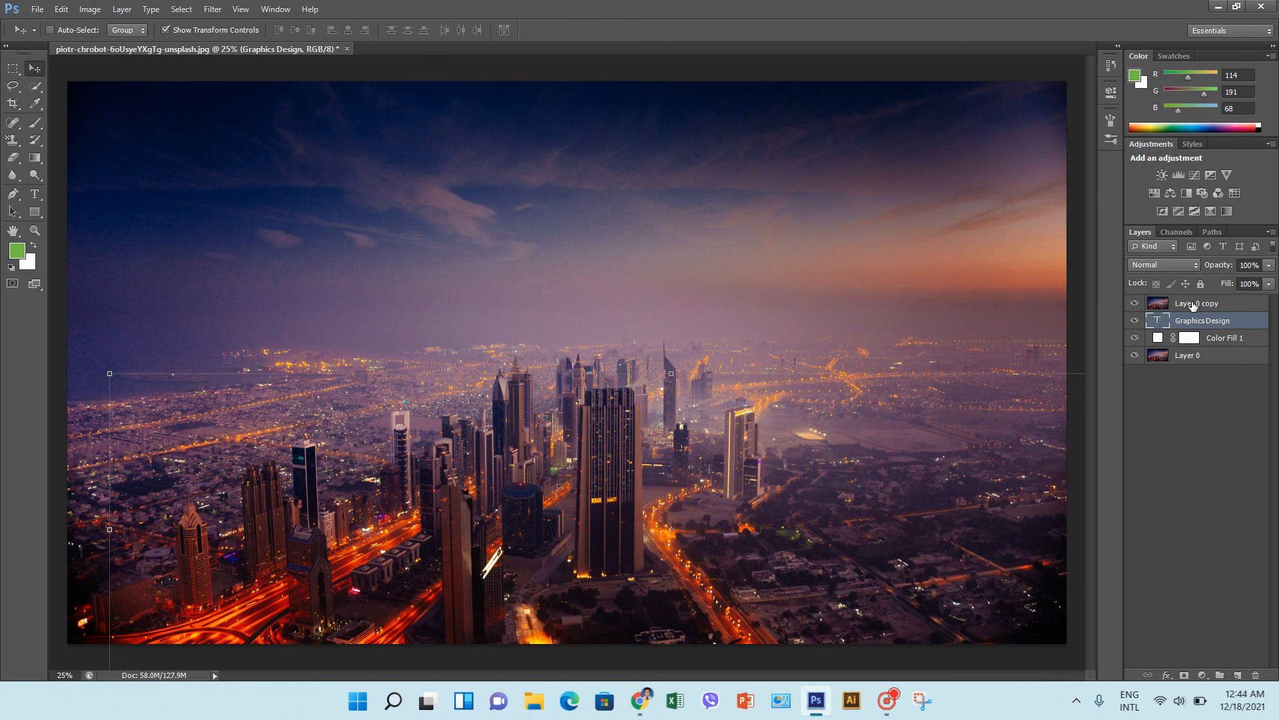
pyautogui.click(1193, 304)
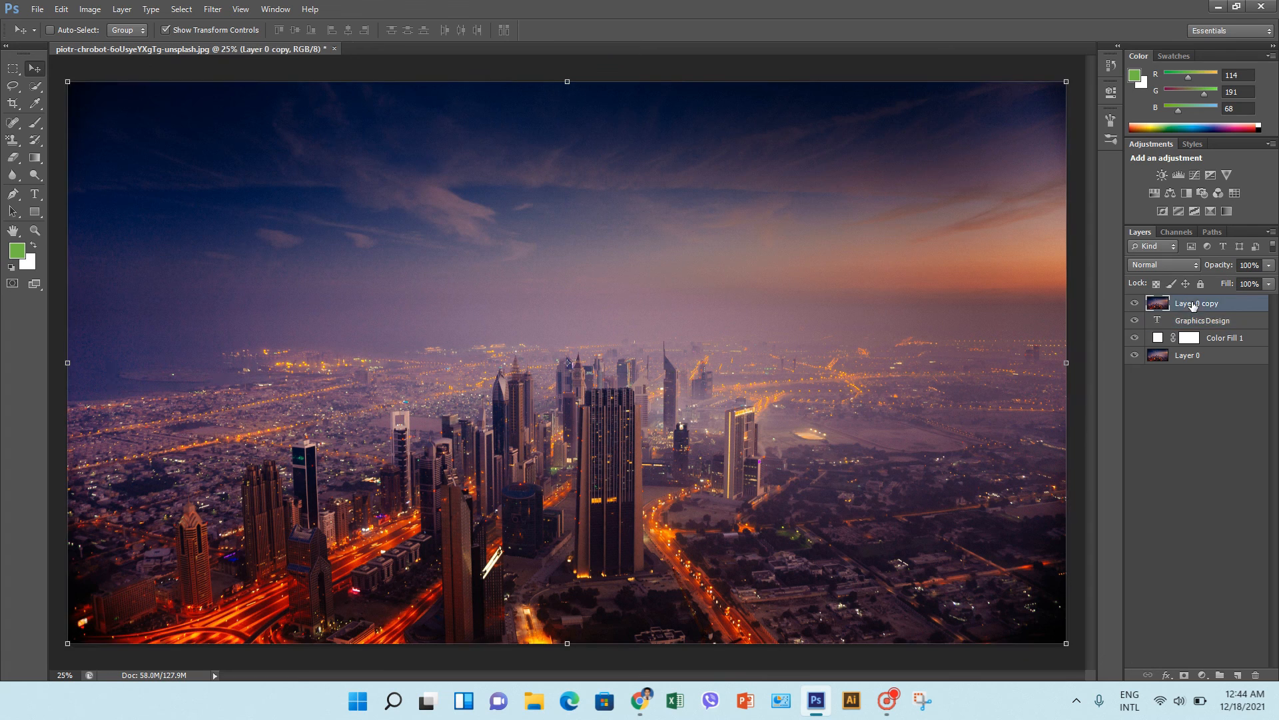
pyautogui.click(1272, 233)
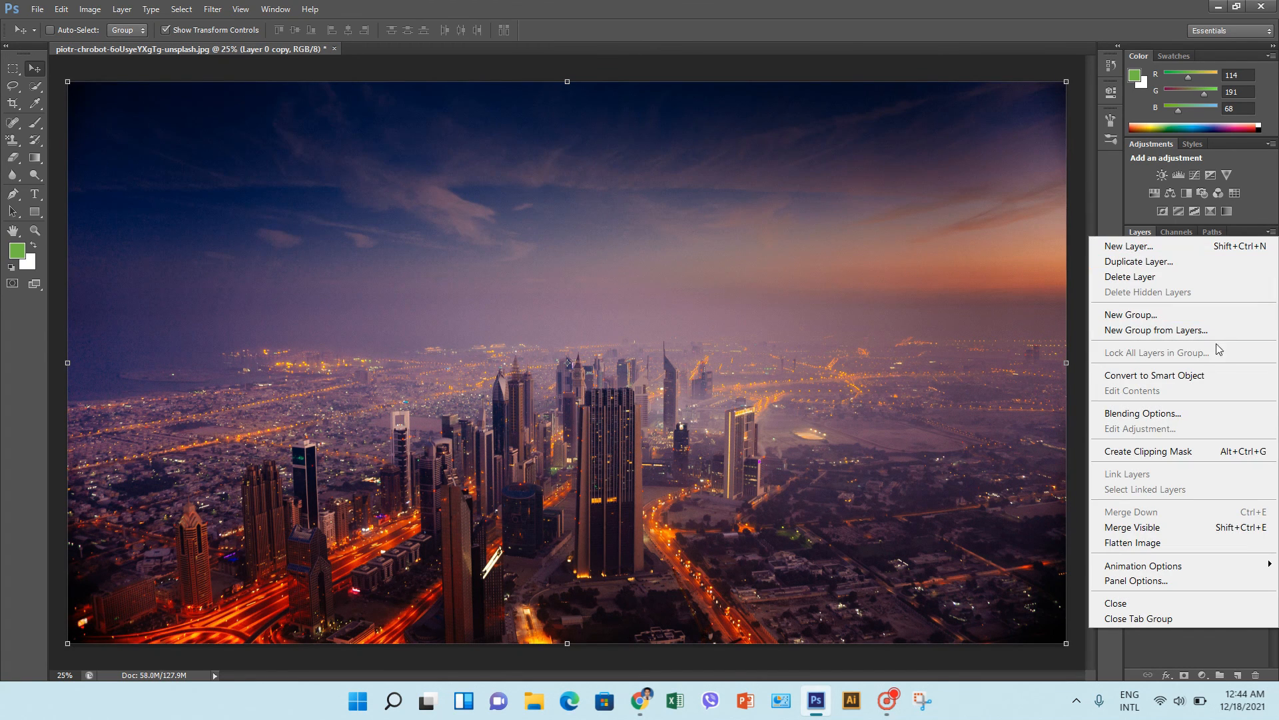
pyautogui.click(1167, 452)
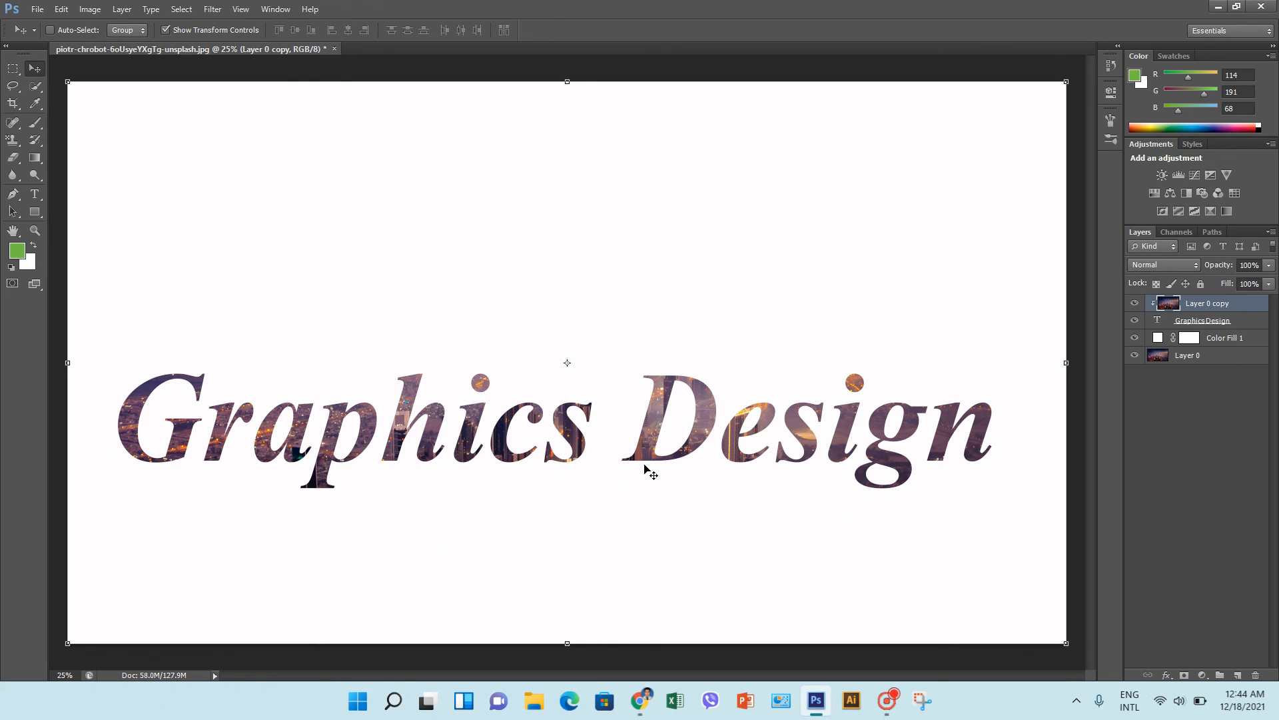
# - Shift the clipped Layer 0 copy photo slightly upward, and move the "Graphics Design" text a little up and to the right
pyautogui.moveTo(651, 416)
pyautogui.mouseDown()
pyautogui.moveTo(653, 388)
pyautogui.moveTo(653, 409)
pyautogui.mouseUp()
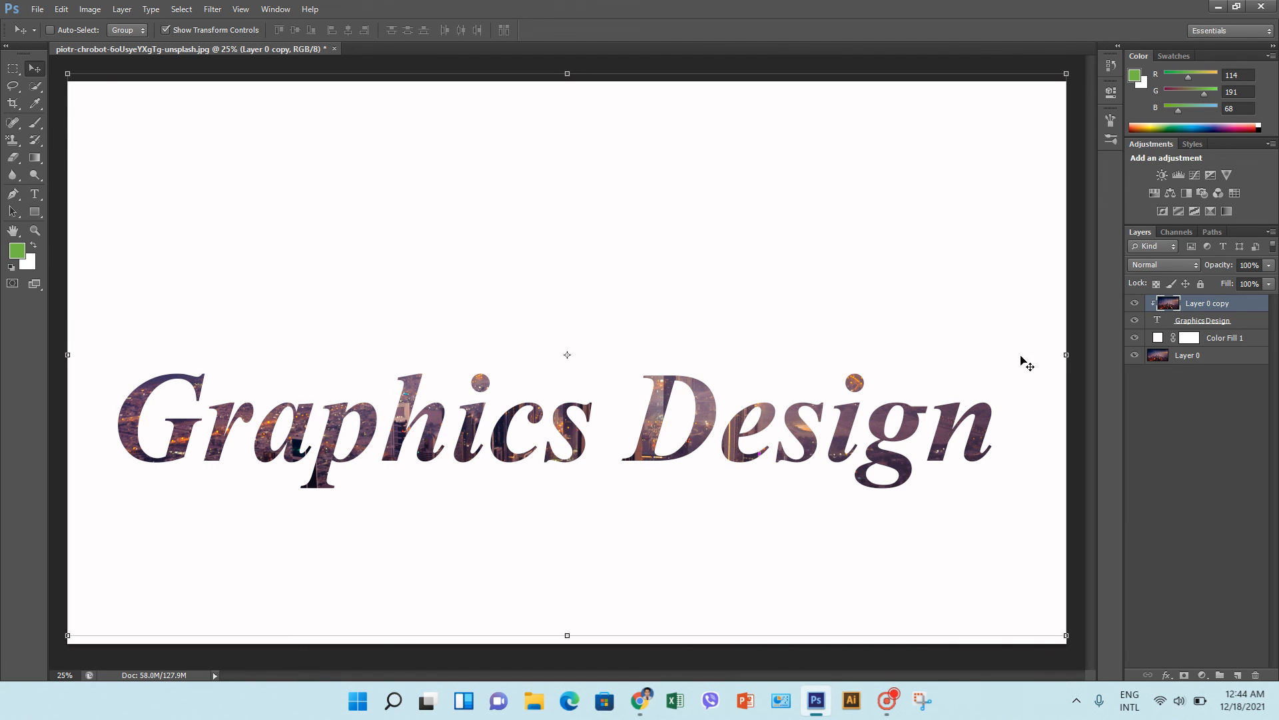
pyautogui.click(1174, 323)
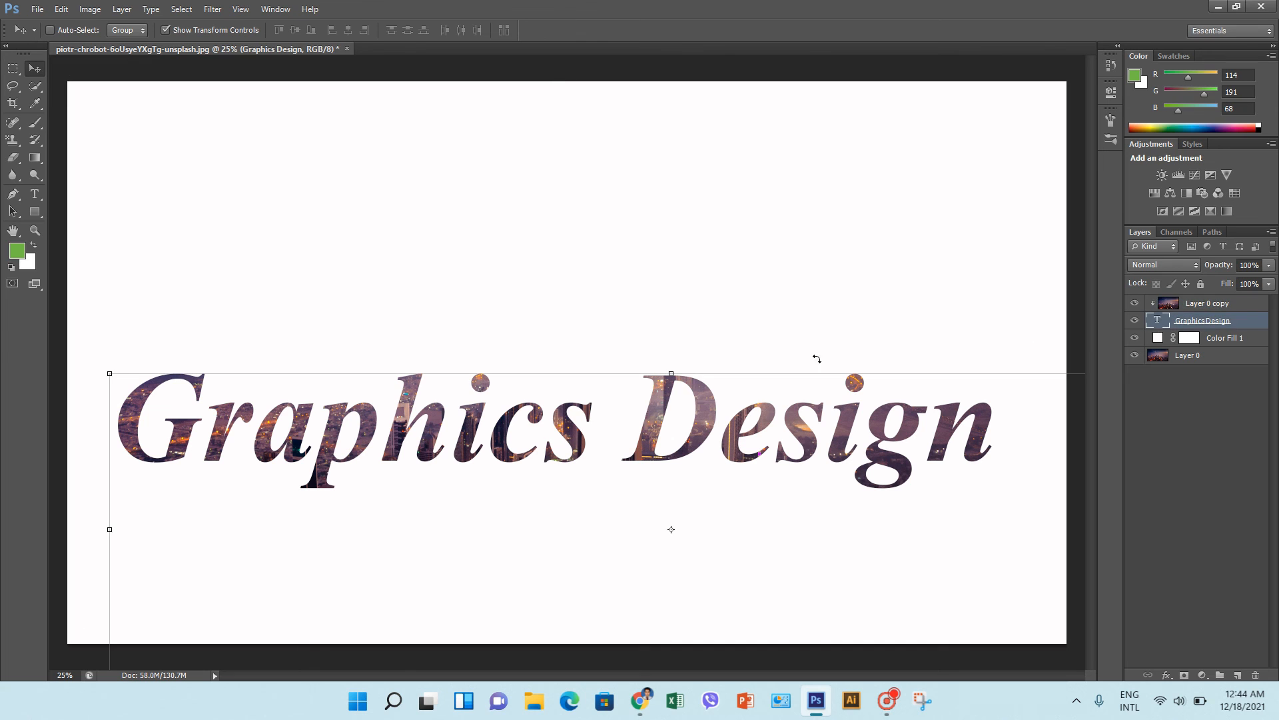
pyautogui.moveTo(659, 406)
pyautogui.mouseDown()
pyautogui.moveTo(663, 271)
pyautogui.moveTo(672, 394)
pyautogui.mouseUp()
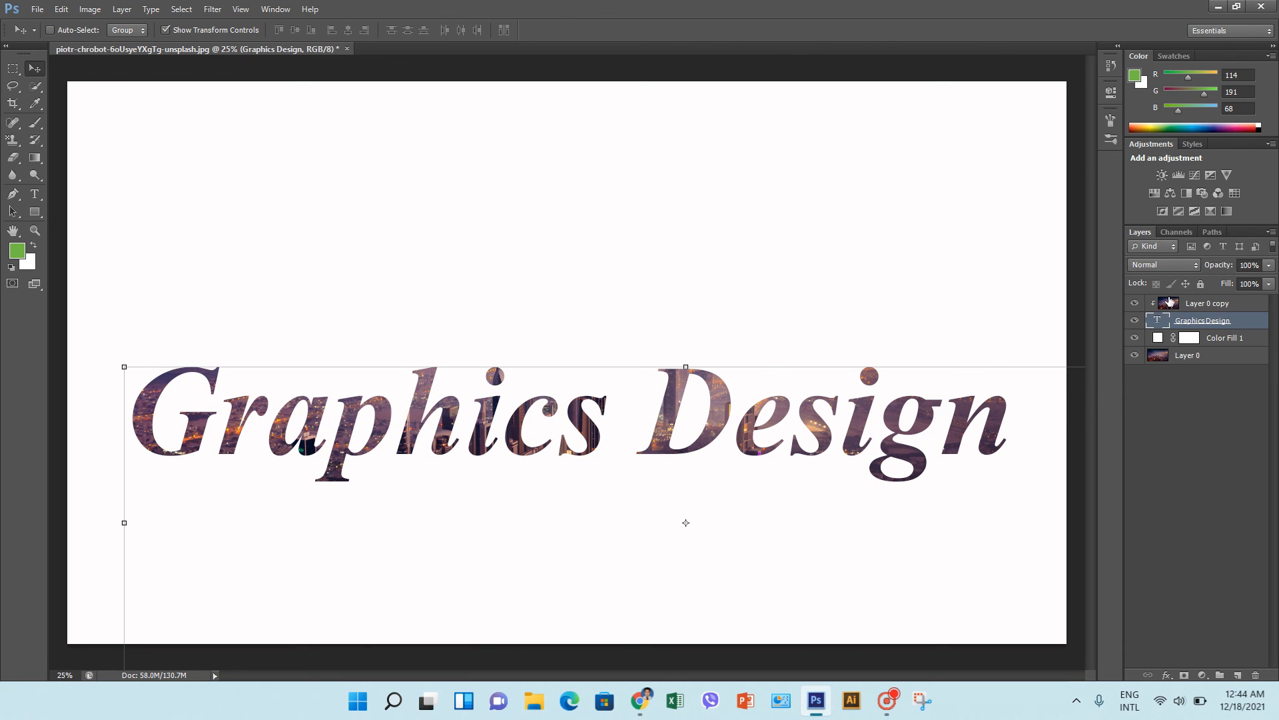
# - Sample light orange e5c093 from the letter D for Color Fill 1 and switch to the PANTONE+ Solid Coated color library
pyautogui.doubleClick(1158, 340)
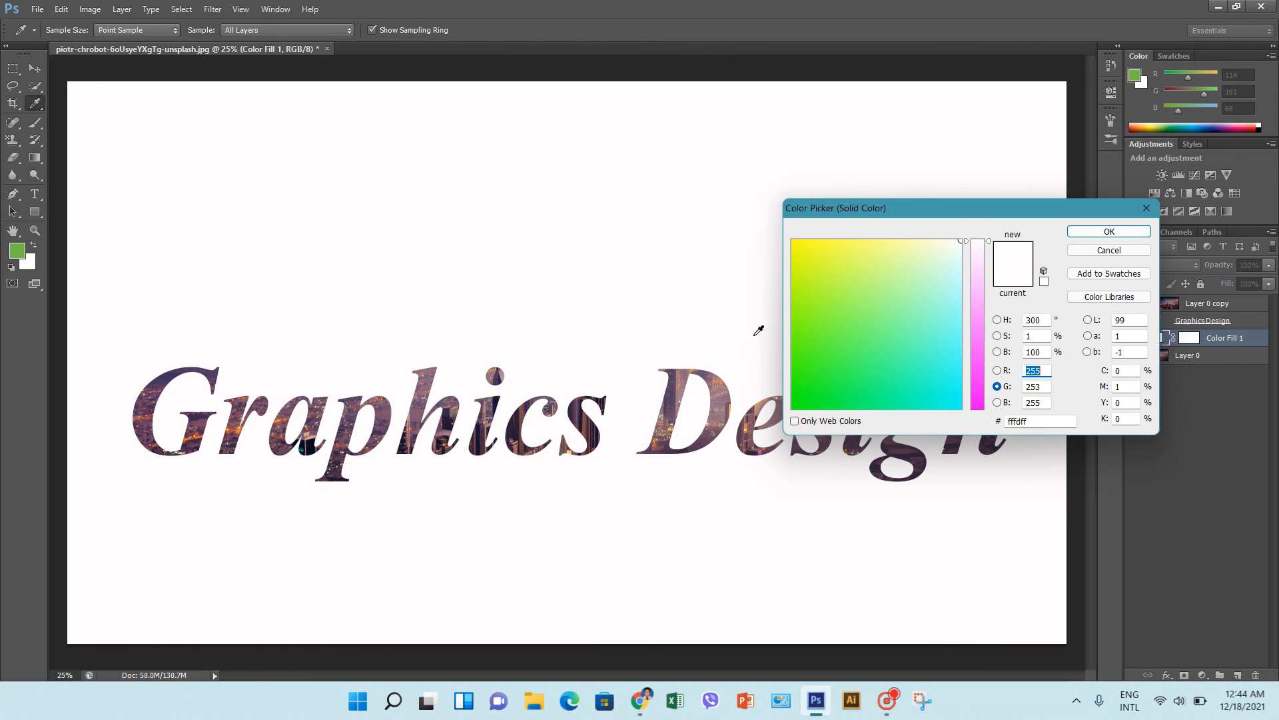
pyautogui.click(679, 403)
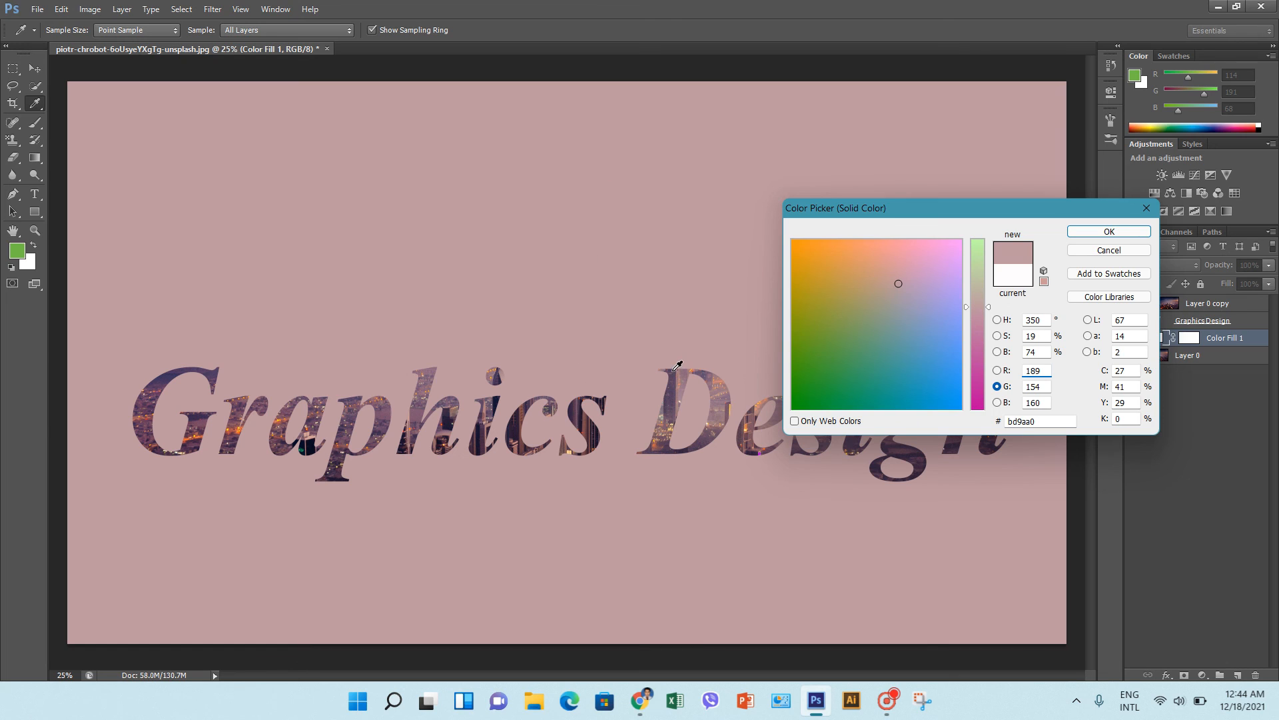
pyautogui.click(667, 431)
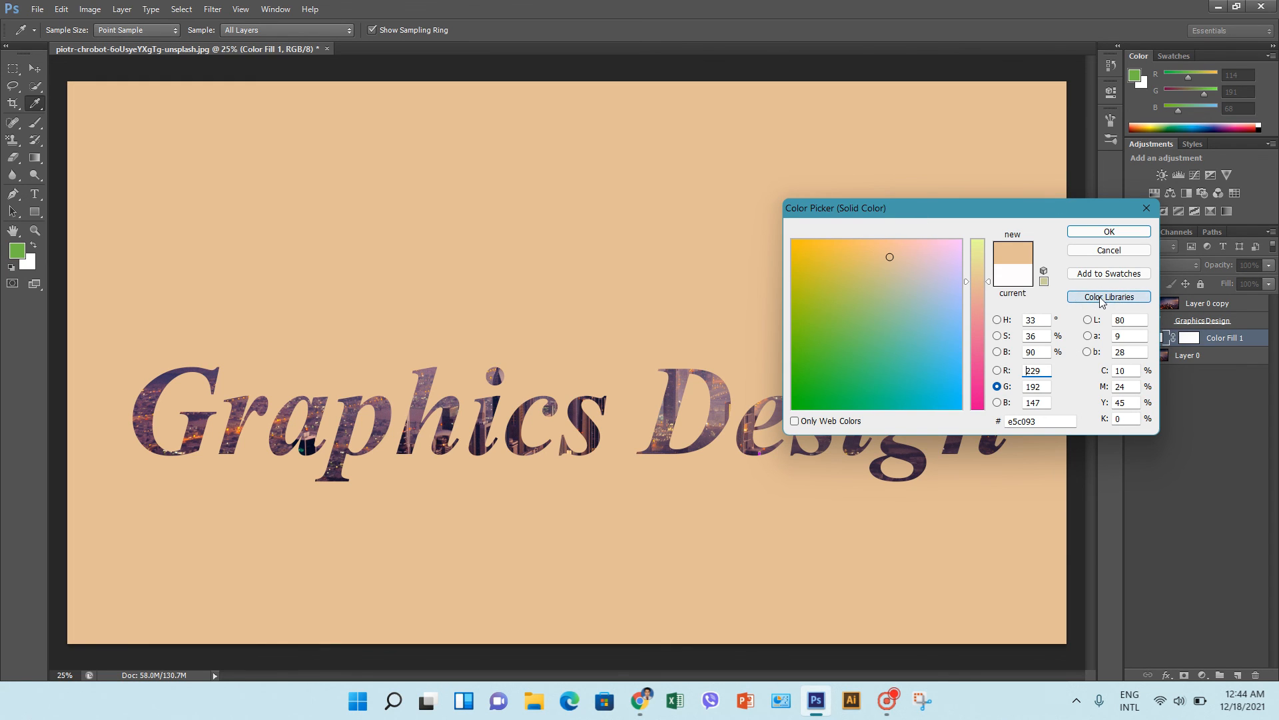
pyautogui.click(1073, 300)
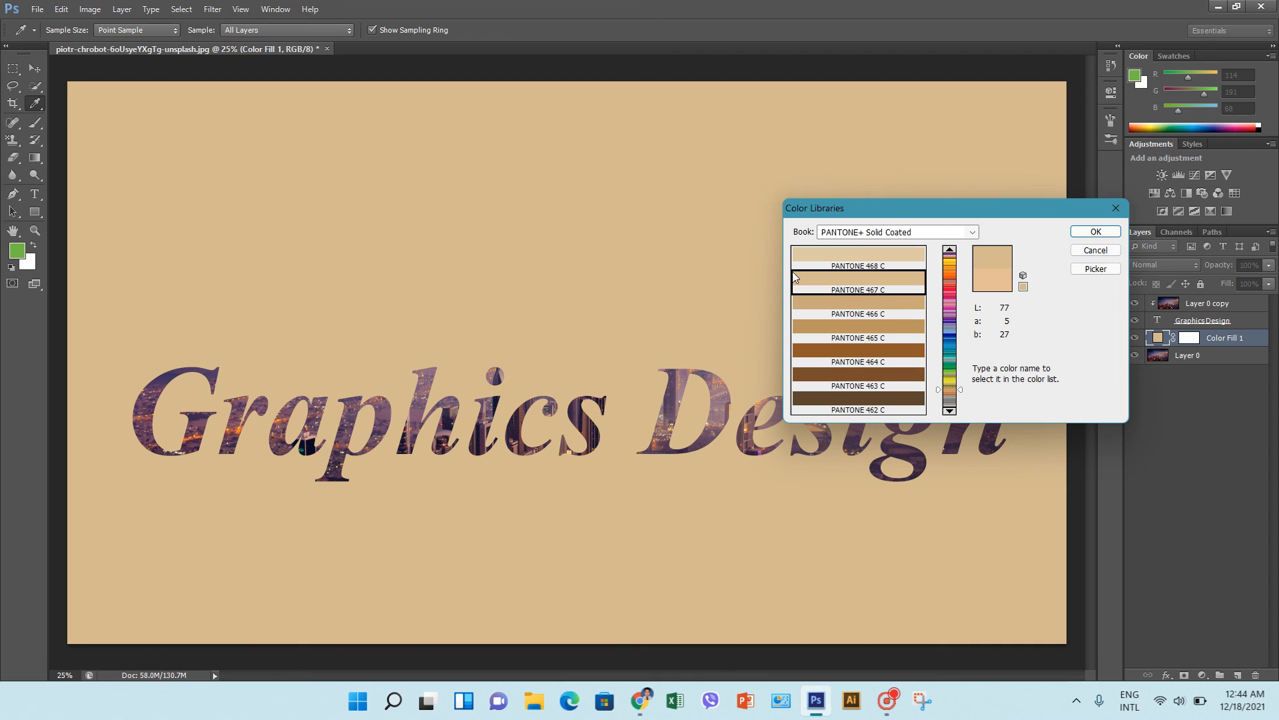
# - Try PANTONE 688 C, 686 C, 7567 C, 7563 C, 7659 C and 7655 C as the Color Fill 1 background
pyautogui.click(764, 451)
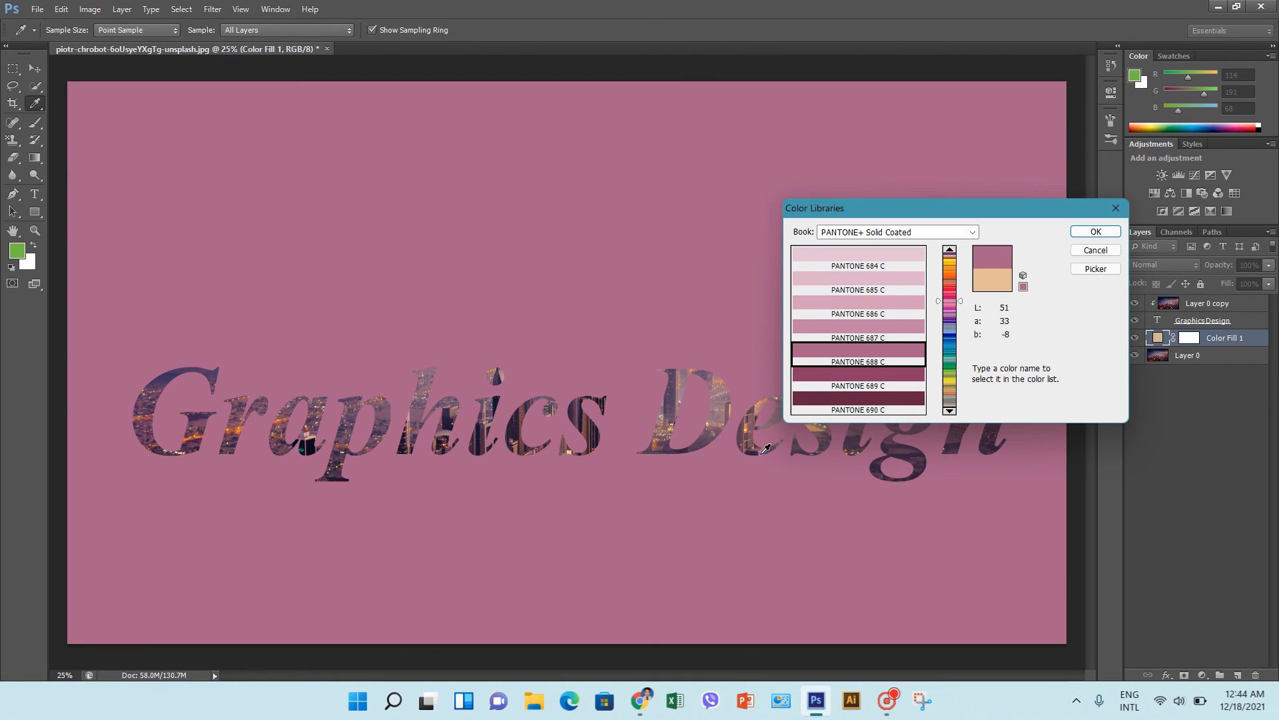
pyautogui.click(822, 303)
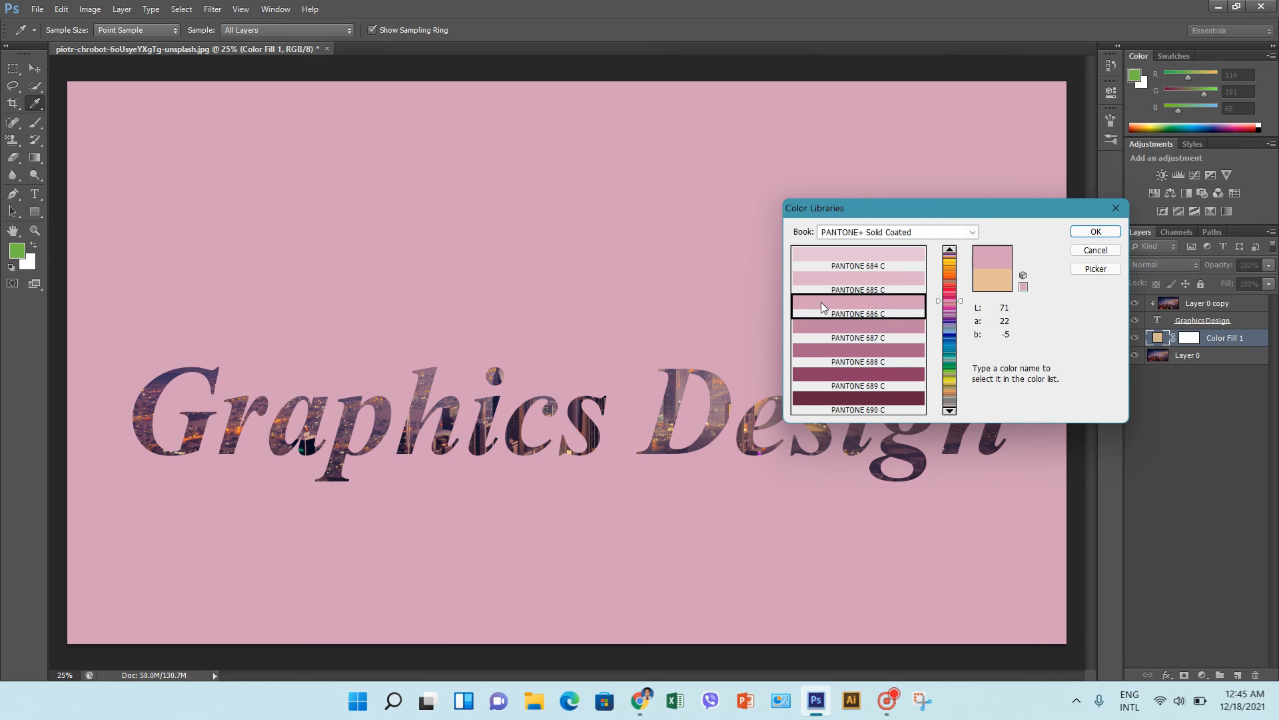
pyautogui.click(749, 428)
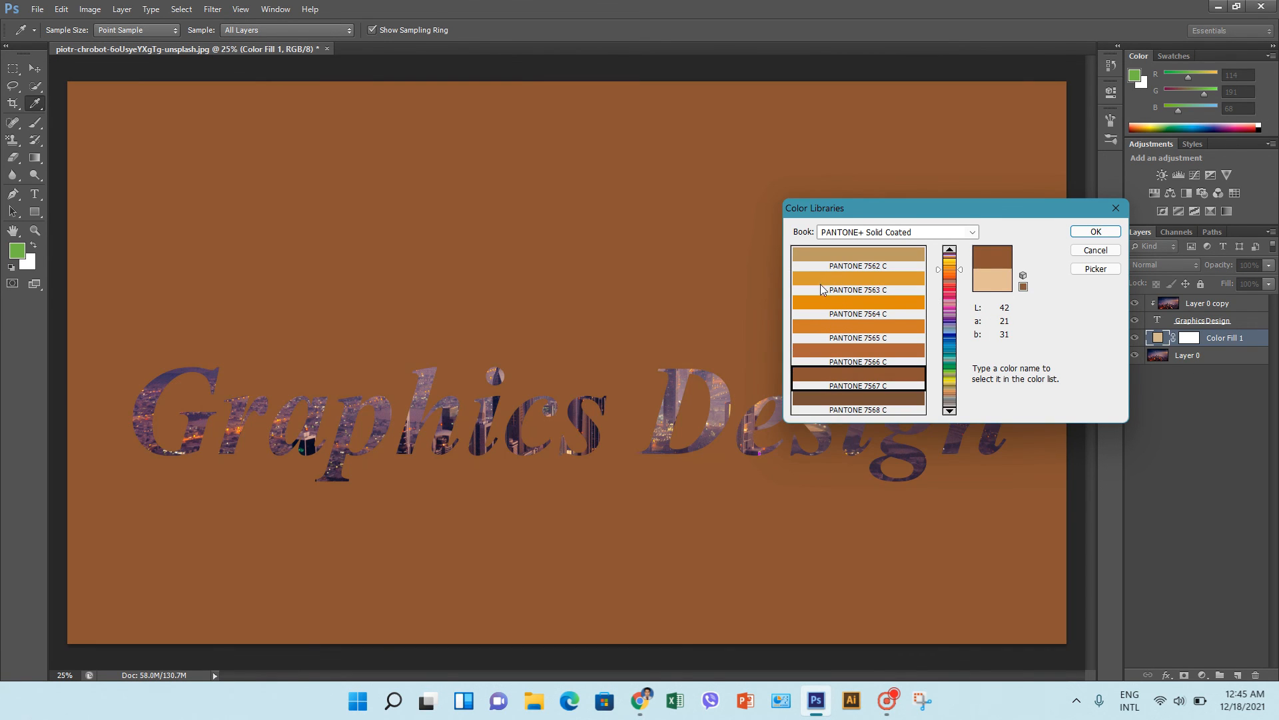
pyautogui.click(821, 273)
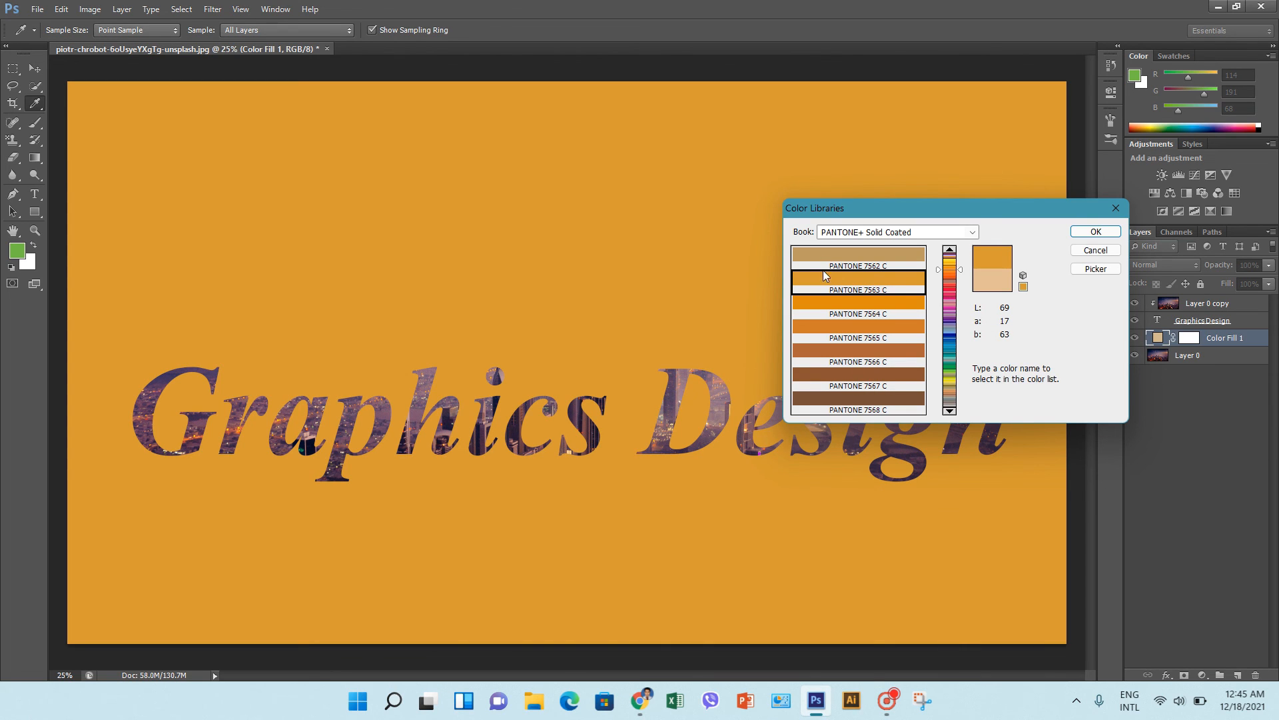
pyautogui.click(587, 415)
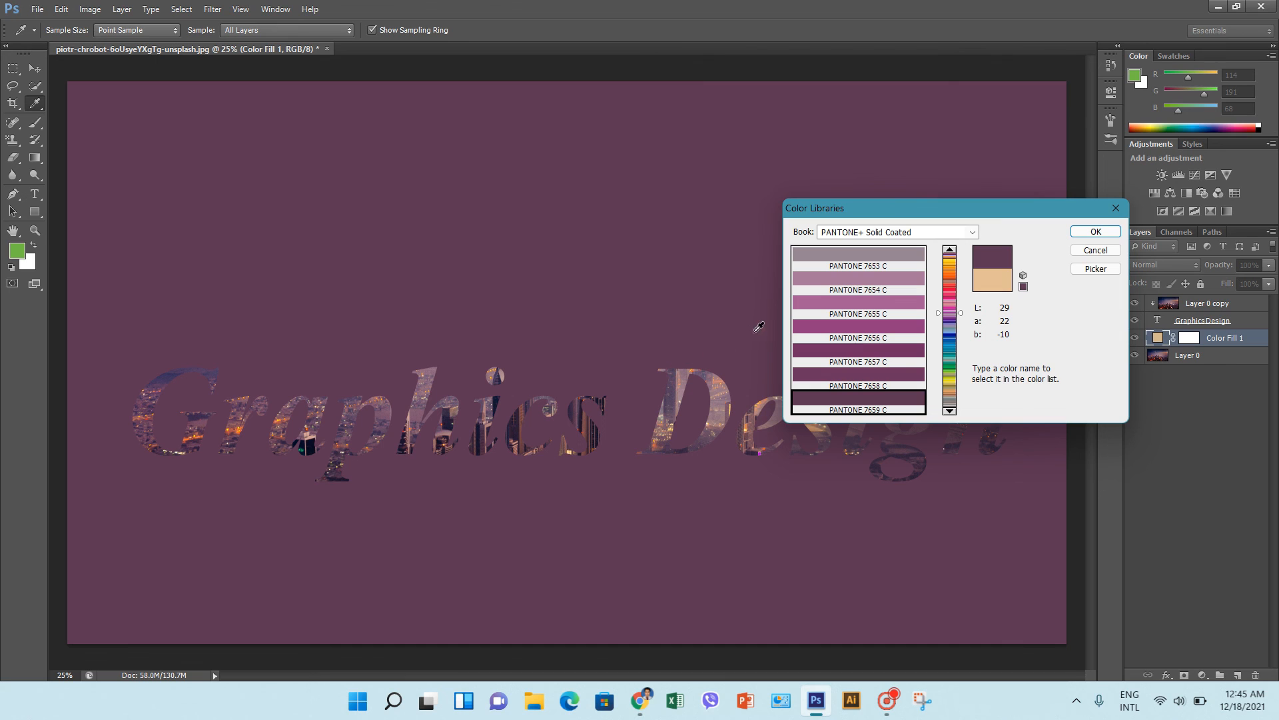
pyautogui.click(822, 307)
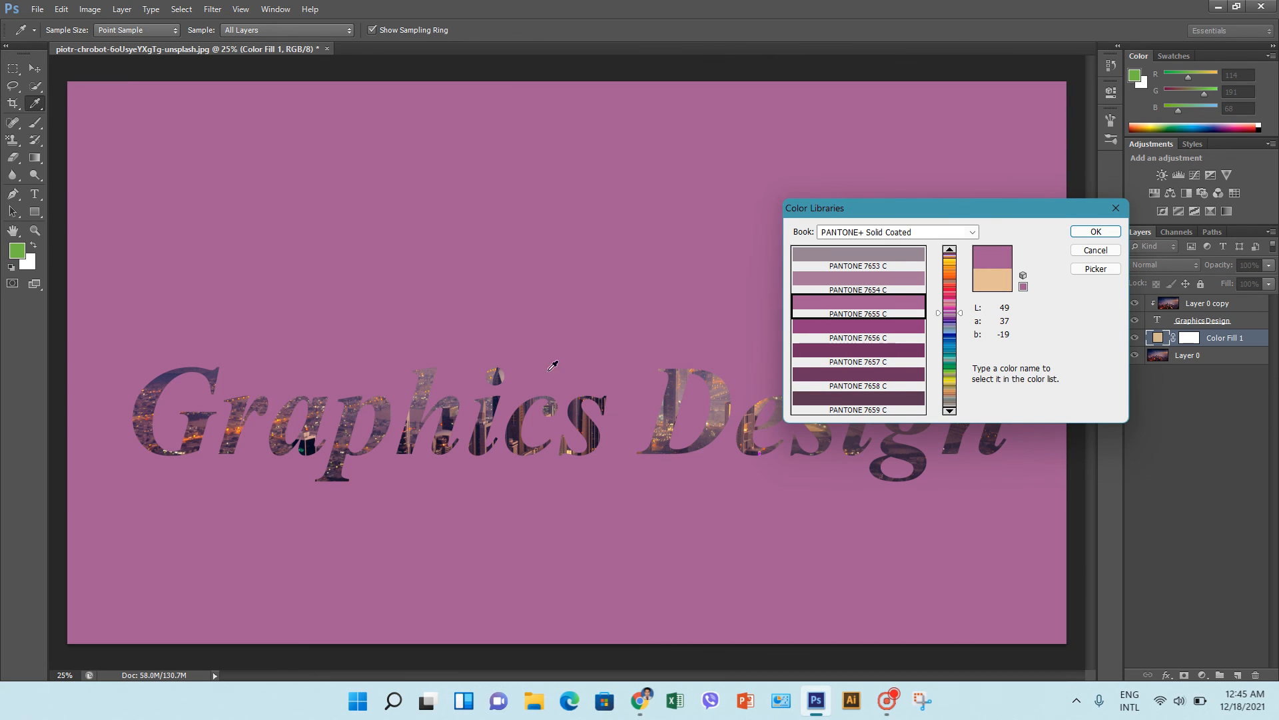
# - Sample a dusty pink from the lettering, and set Color Fill 1 to the paler PANTONE 7632 C
pyautogui.click(502, 379)
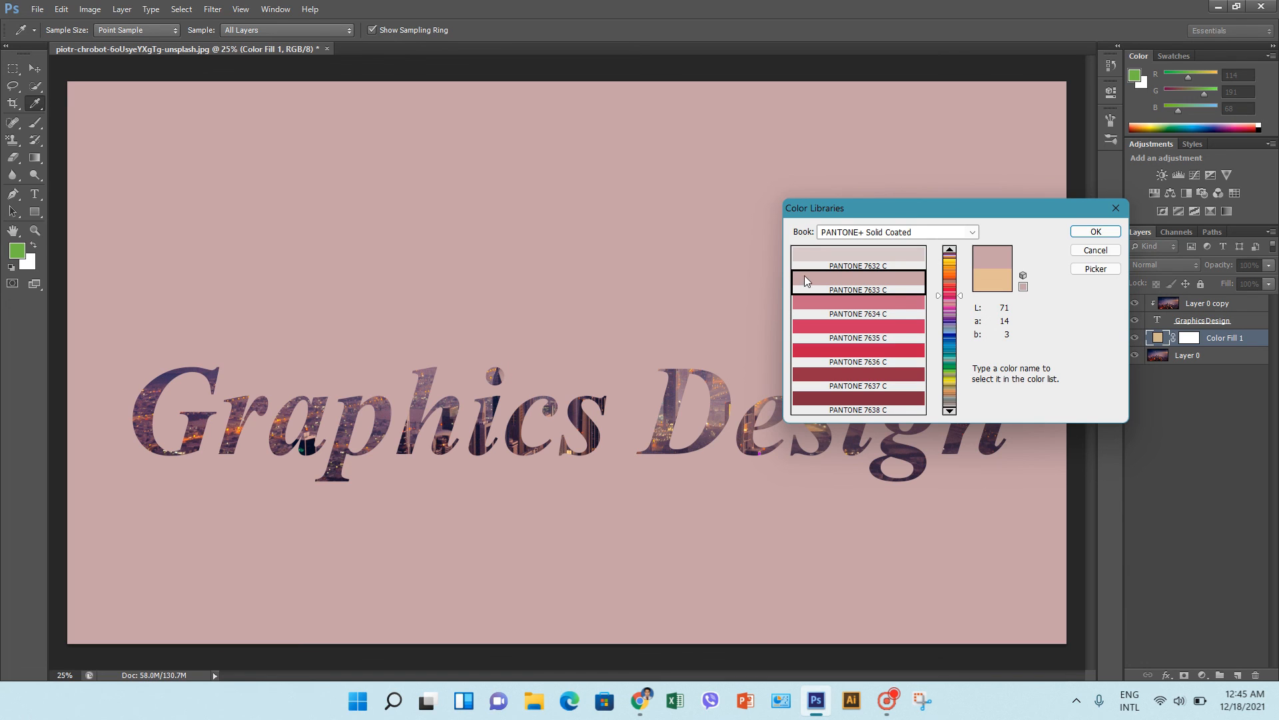
pyautogui.click(811, 257)
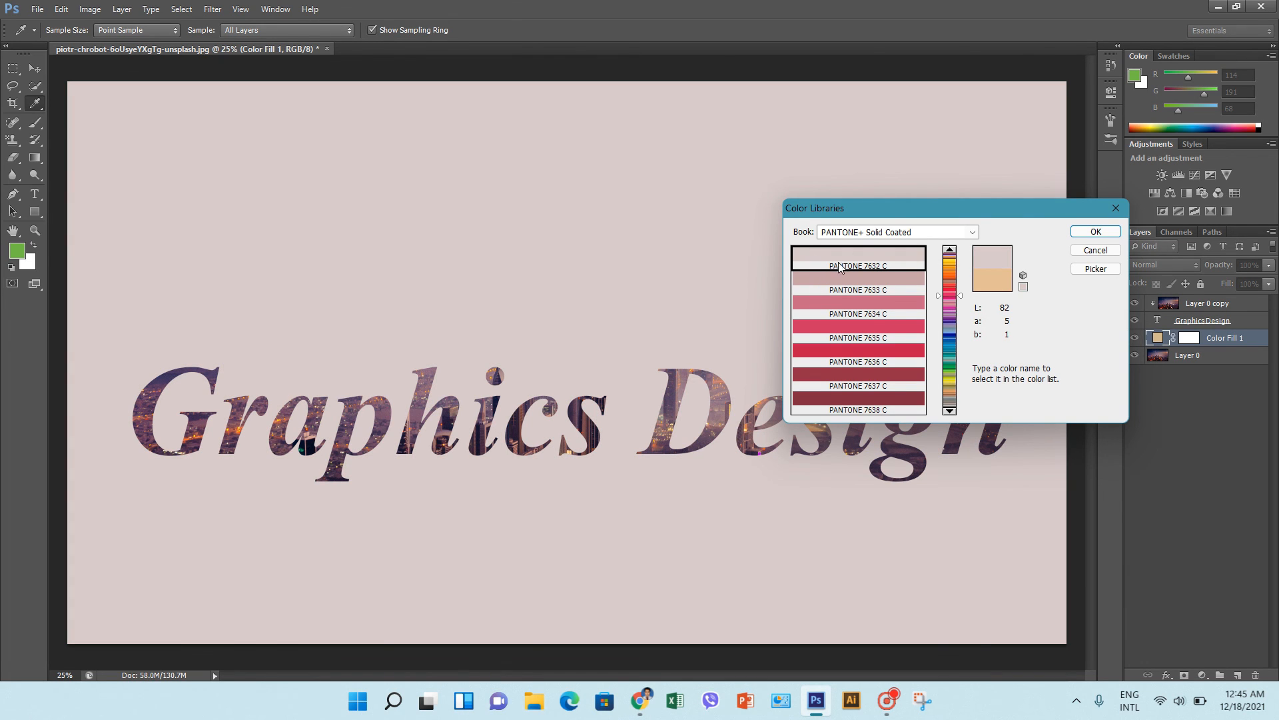
pyautogui.moveTo(1015, 213); pyautogui.dragTo(1199, 93)
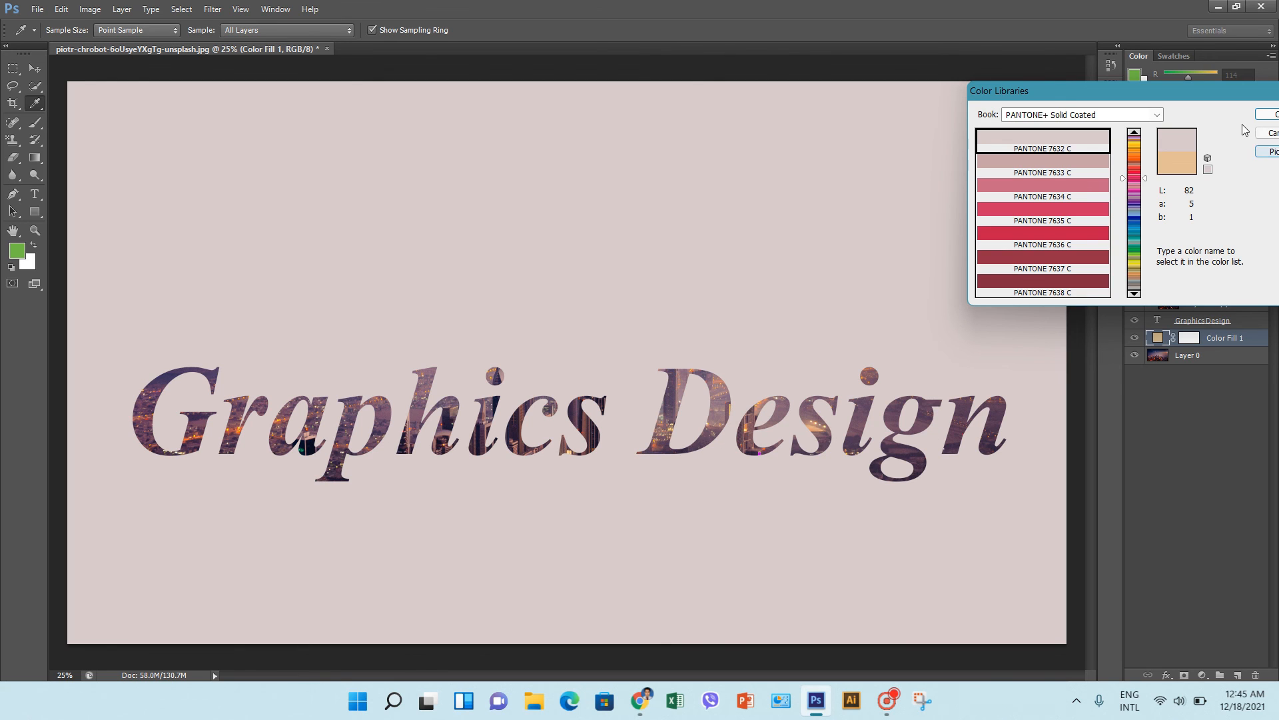
pyautogui.moveTo(1186, 92); pyautogui.dragTo(1026, 117)
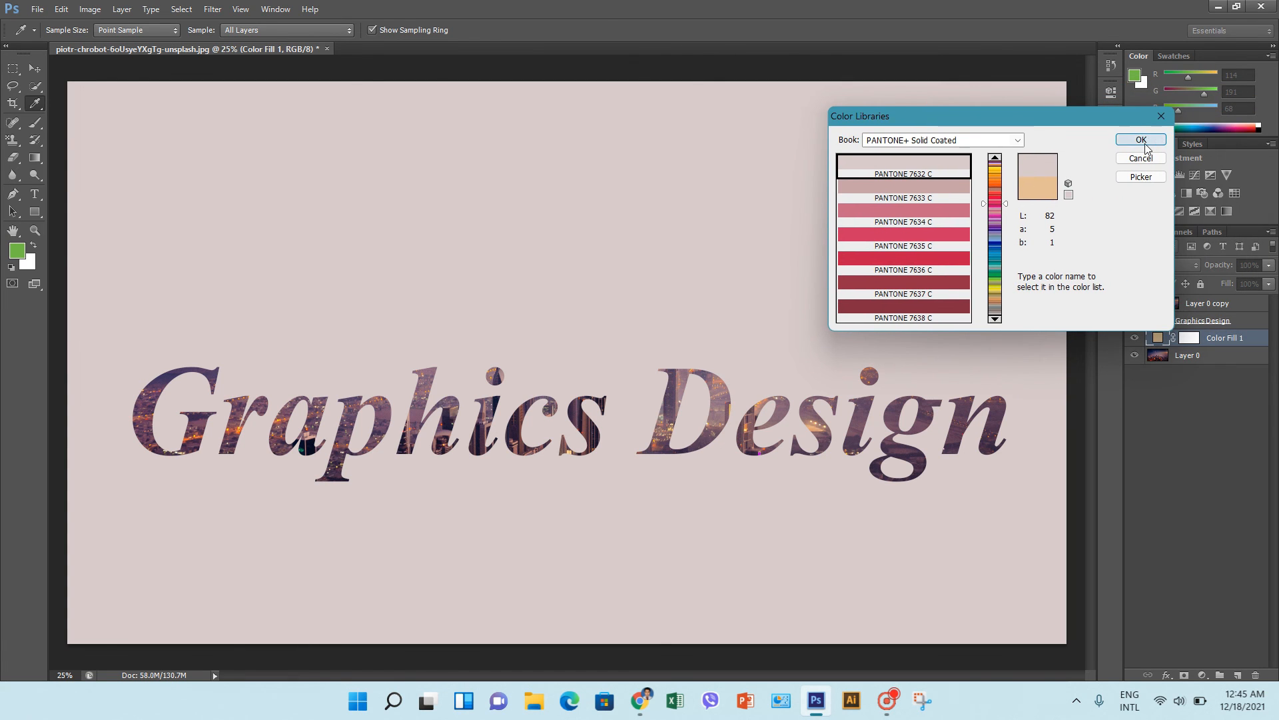
pyautogui.click(1140, 140)
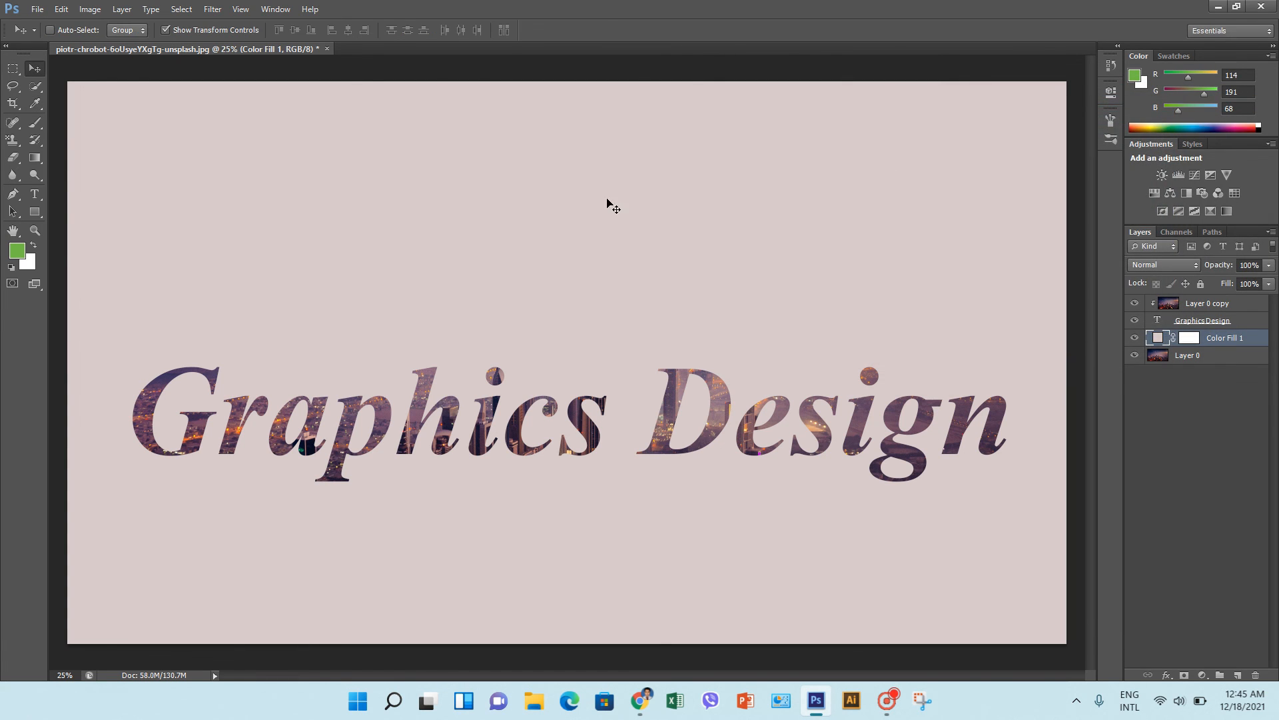
# - Save a JPEG copy of the composition to the Desktop at Maximum quality 12 in Progressive format with 3 scans
pyautogui.click(37, 9)
pyautogui.click(90, 203)
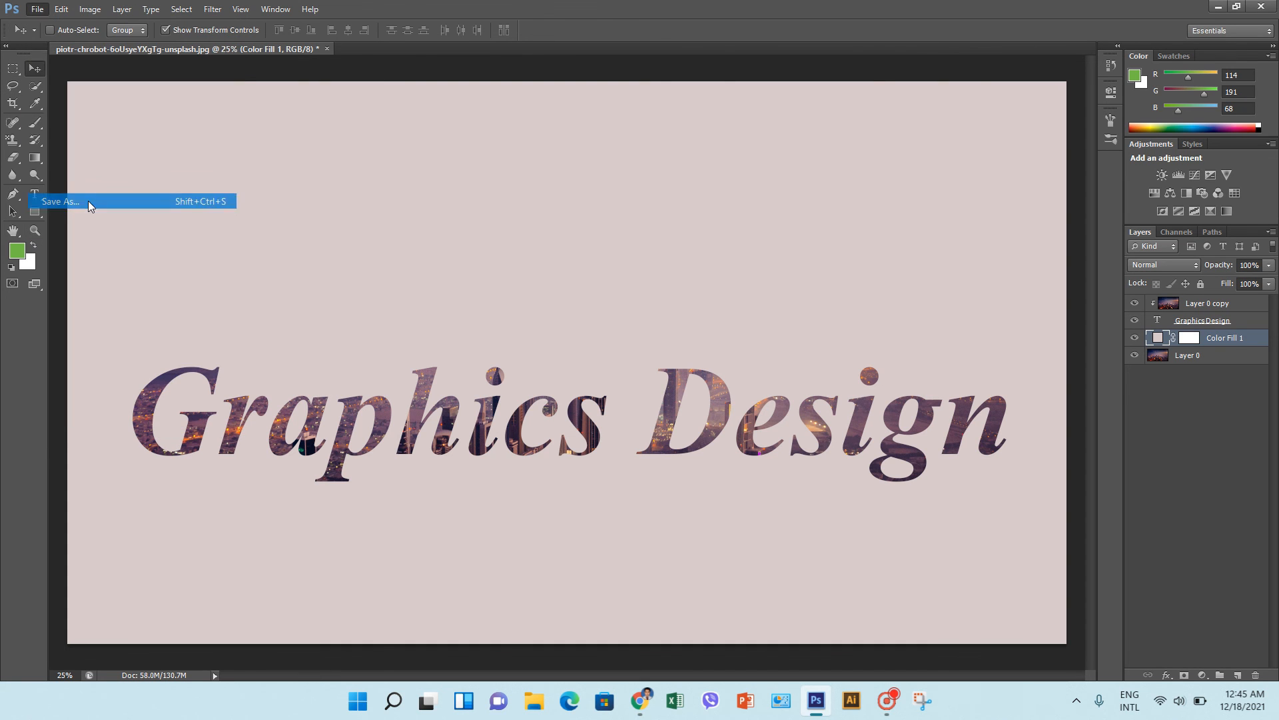
pyautogui.click(433, 170)
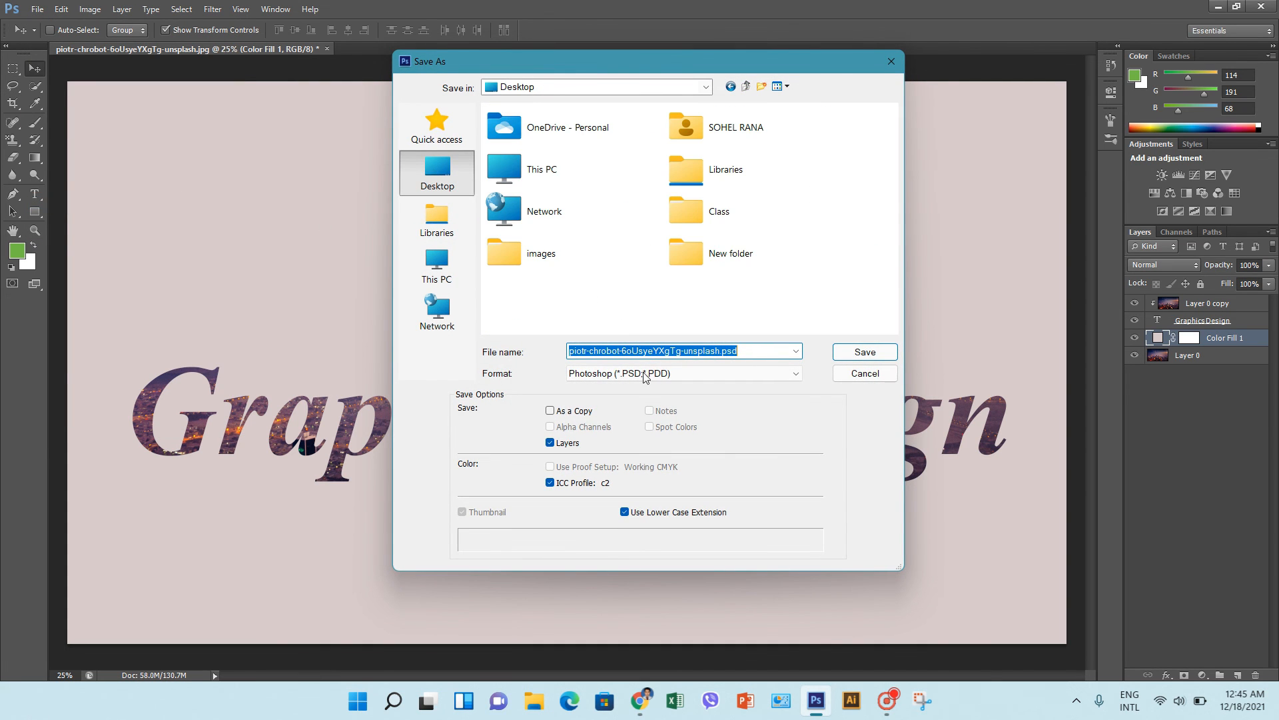
pyautogui.click(603, 373)
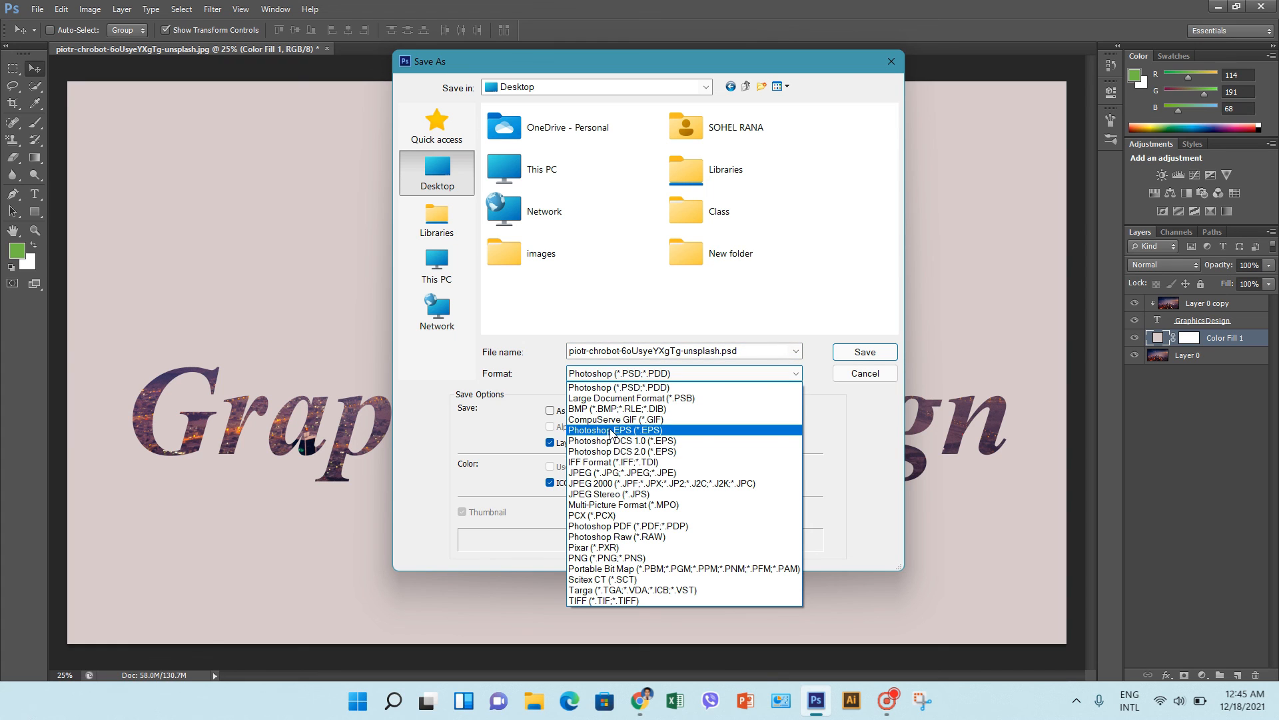
pyautogui.click(603, 473)
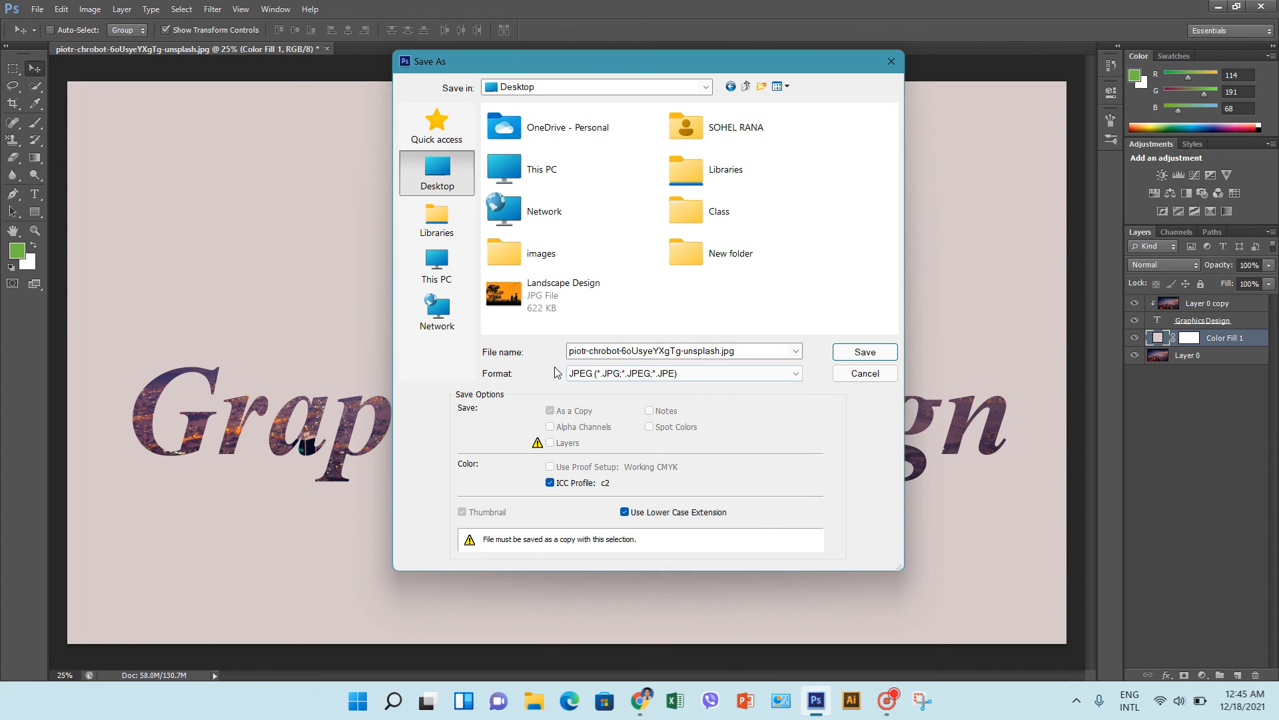
pyautogui.click(865, 353)
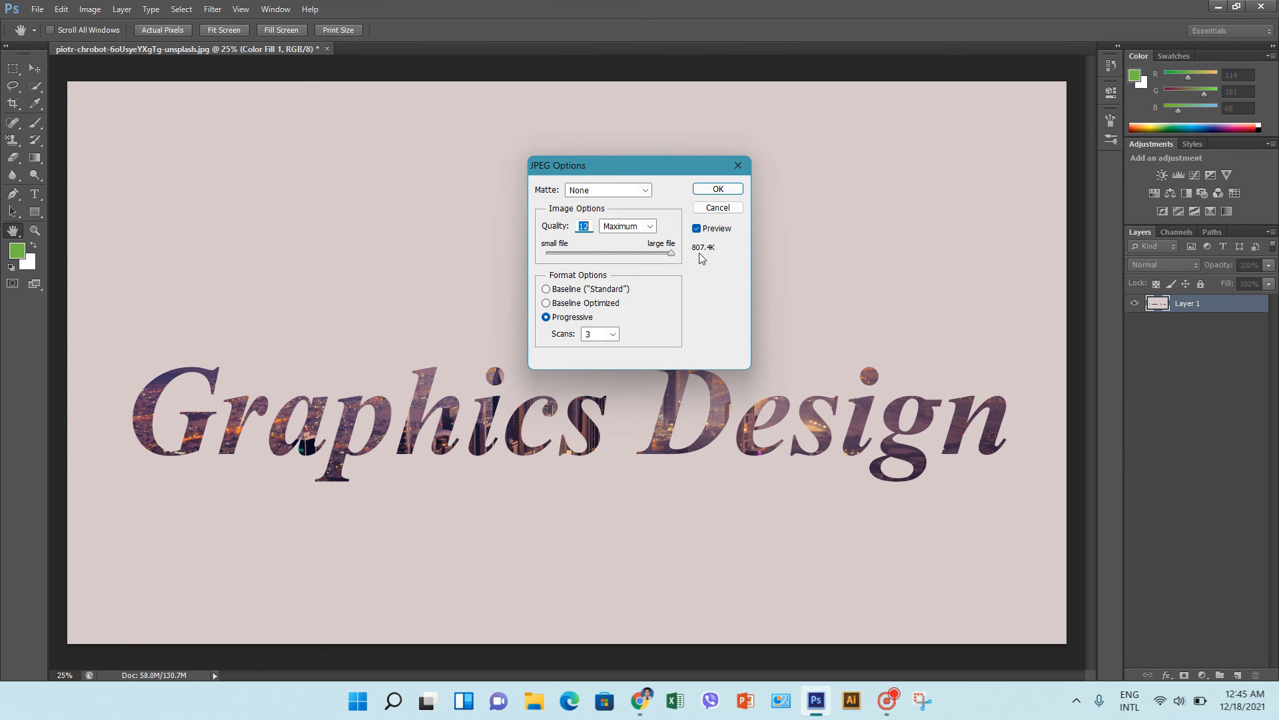
pyautogui.click(712, 190)
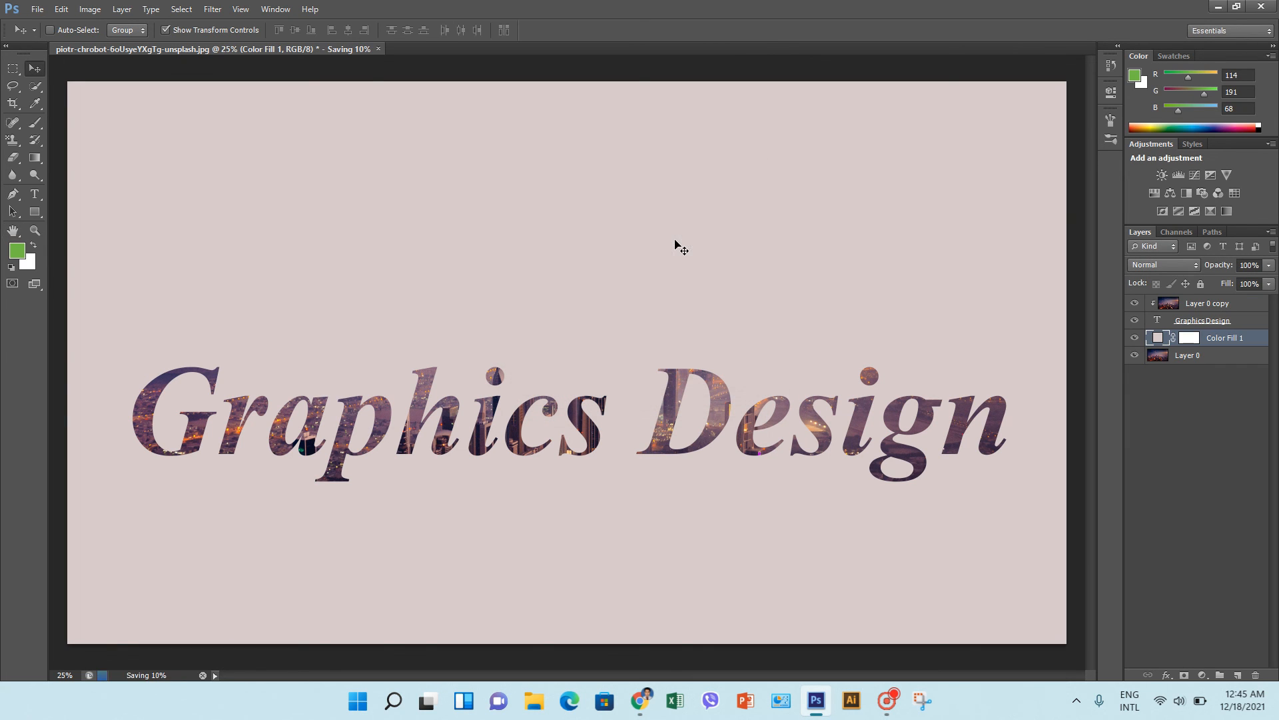
# - Switch to the Windows desktop and open the saved JPEG to view the result
pyautogui.click(1218, 7)
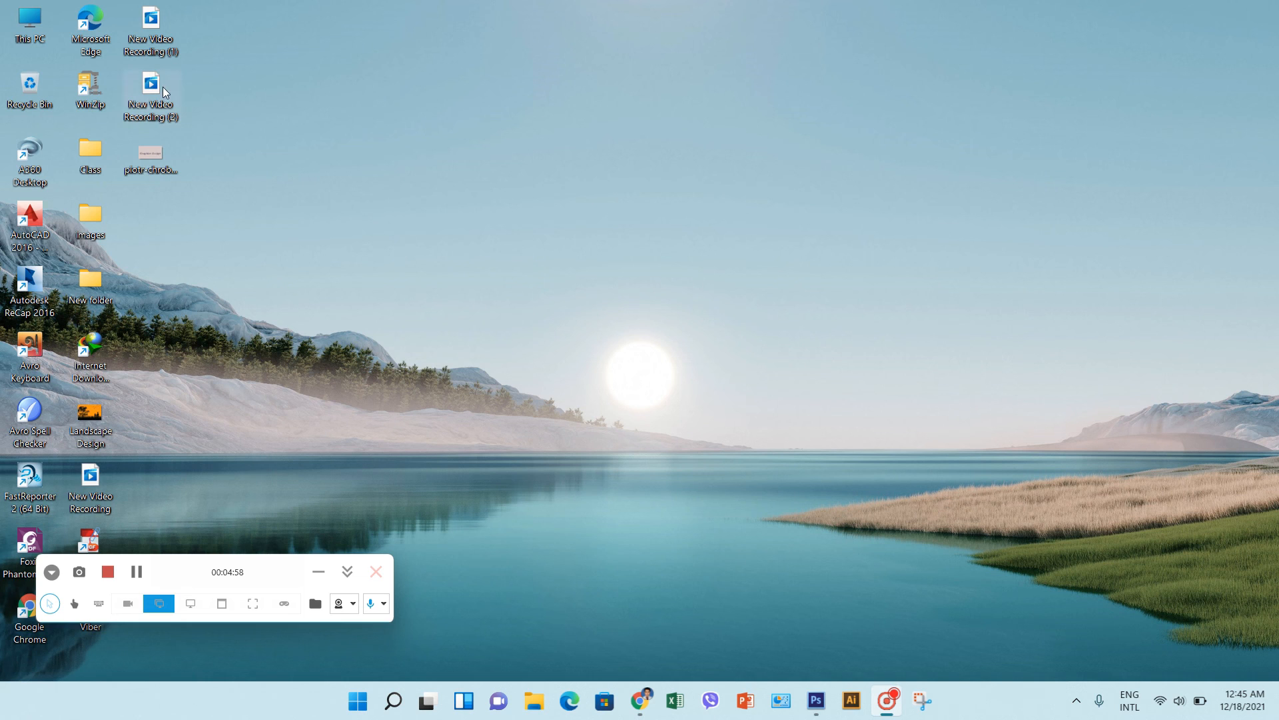
pyautogui.doubleClick(146, 171)
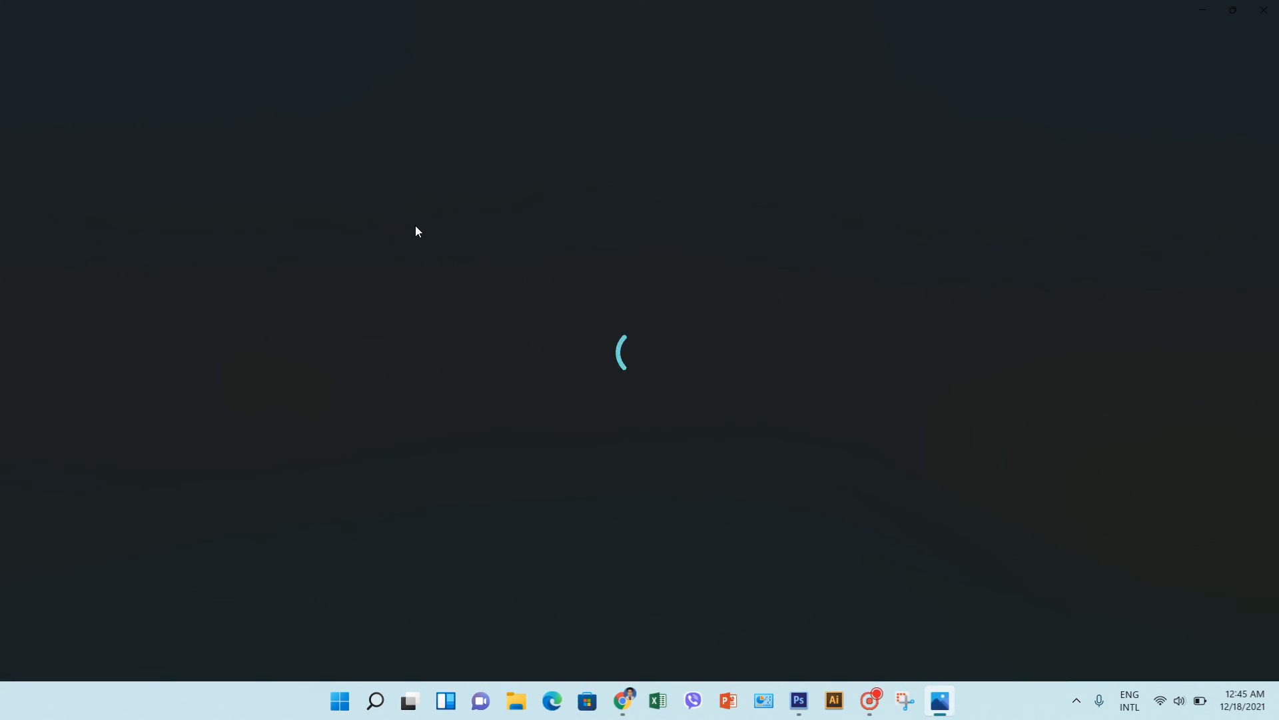